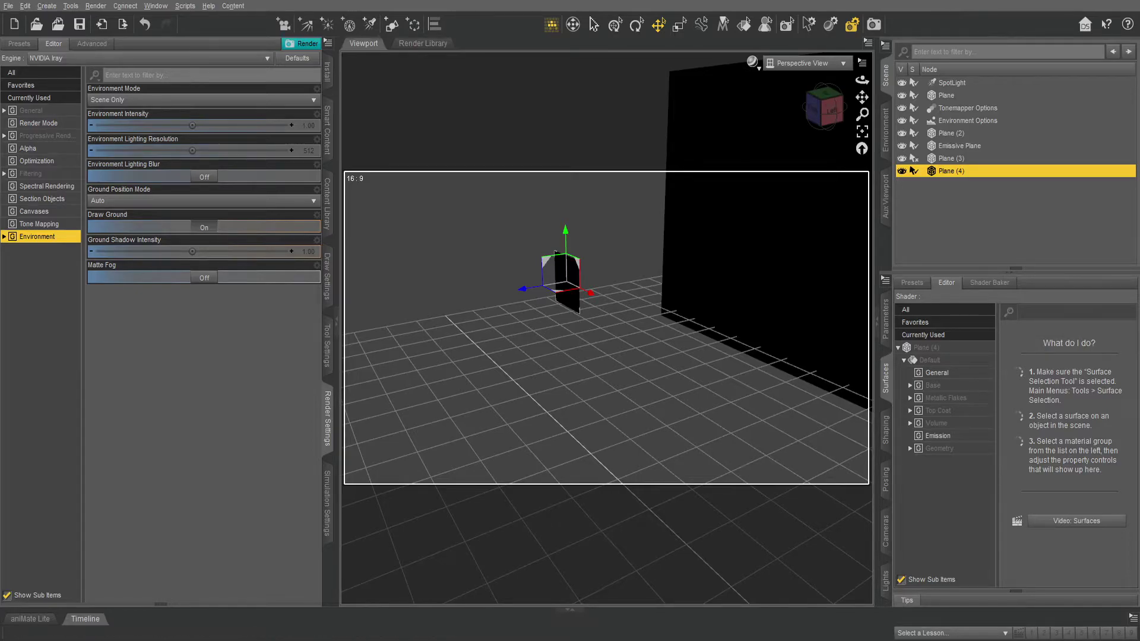
Step: Set the emission color of Plane (4) to white and its luminance units to kcd/m^2
left_click(950, 437)
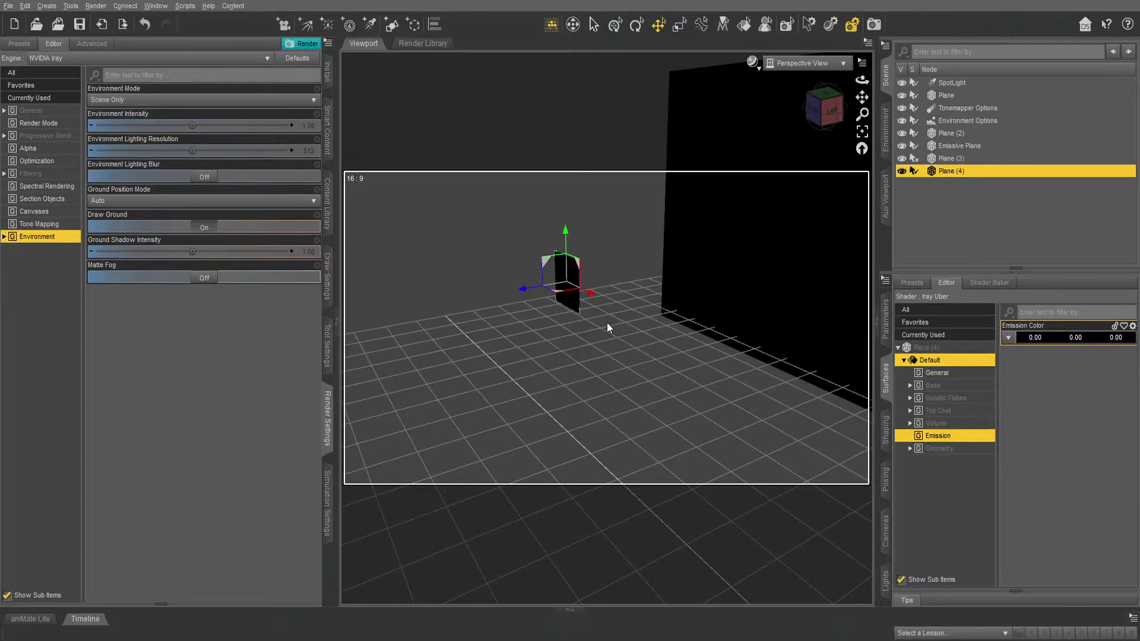
left_click(551, 316)
left_click(646, 414)
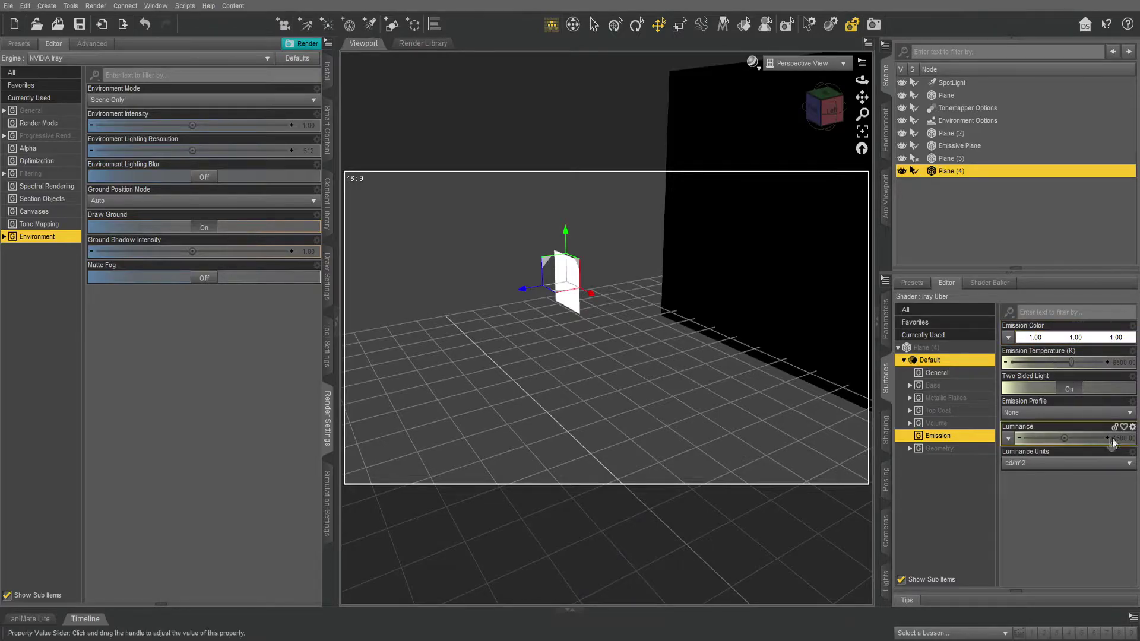
left_click(1038, 491)
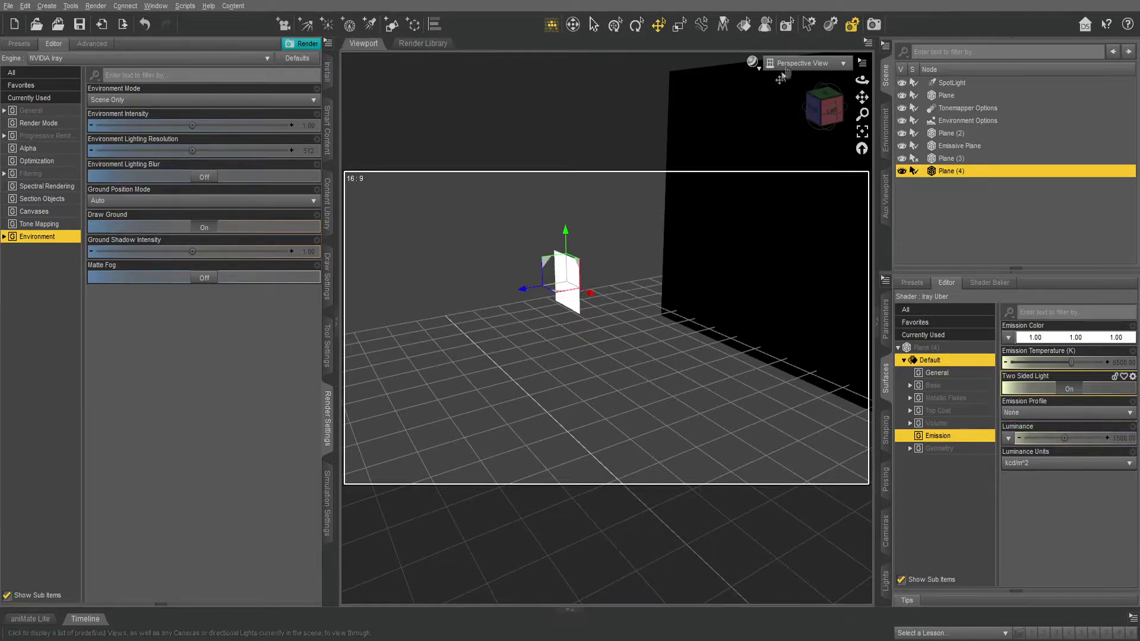
Step: Switch the viewport to the NVIDIA Iray preview, facing the front of Plane (4) and the large wall behind it
left_click(748, 227)
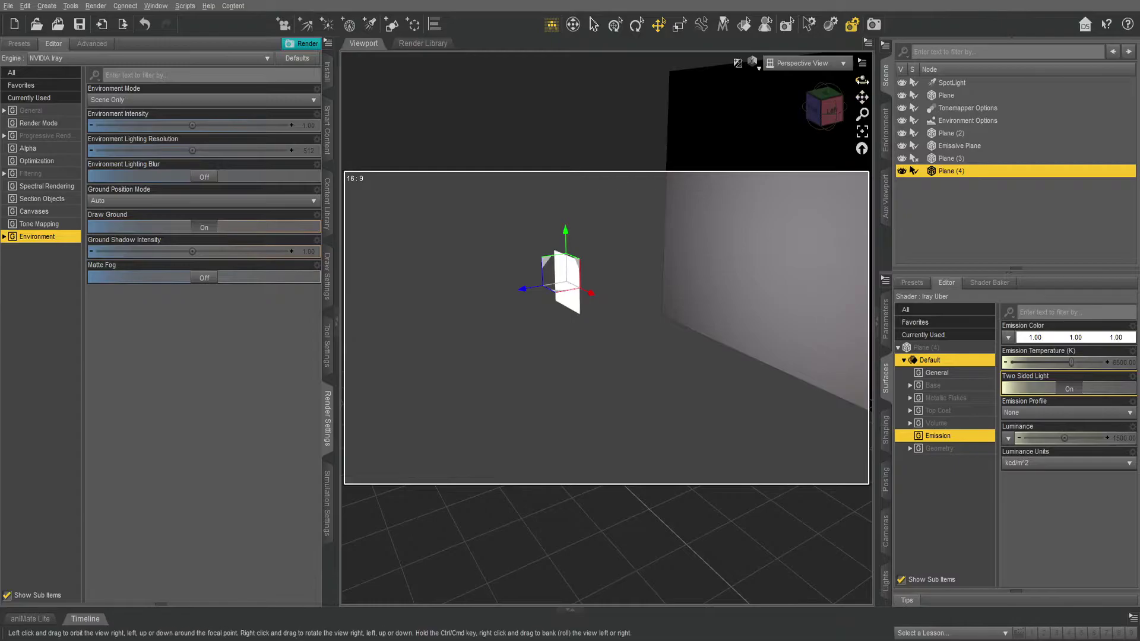
left_click_drag(862, 80, 831, 89)
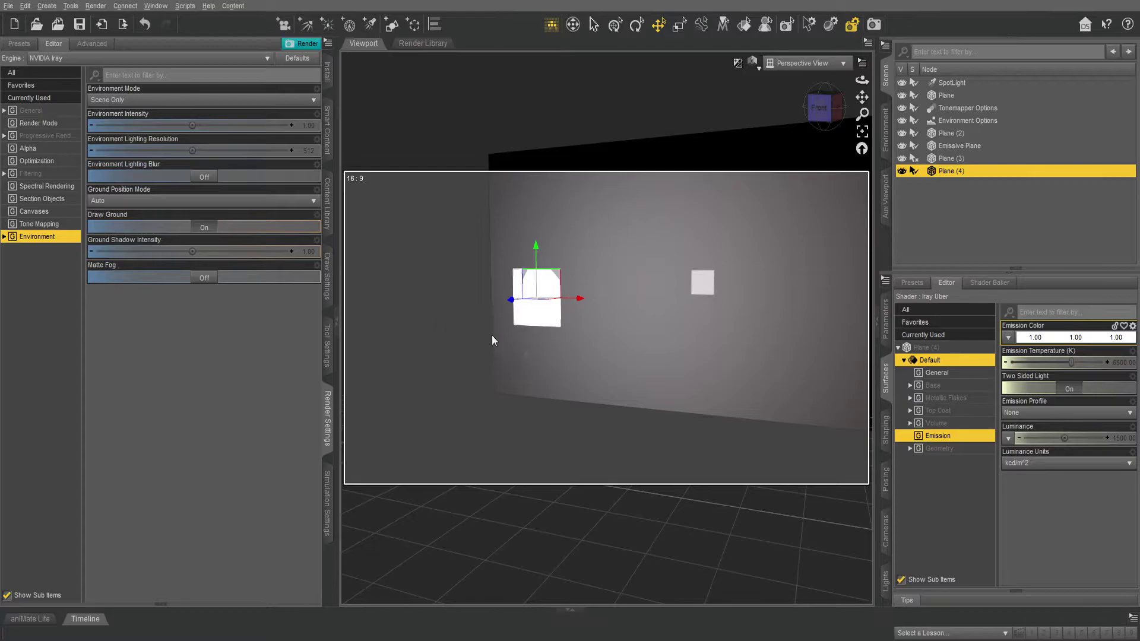
Step: Try black, green and yellow emission colors on Plane (4), and undo the color changes back to white
left_click(653, 412)
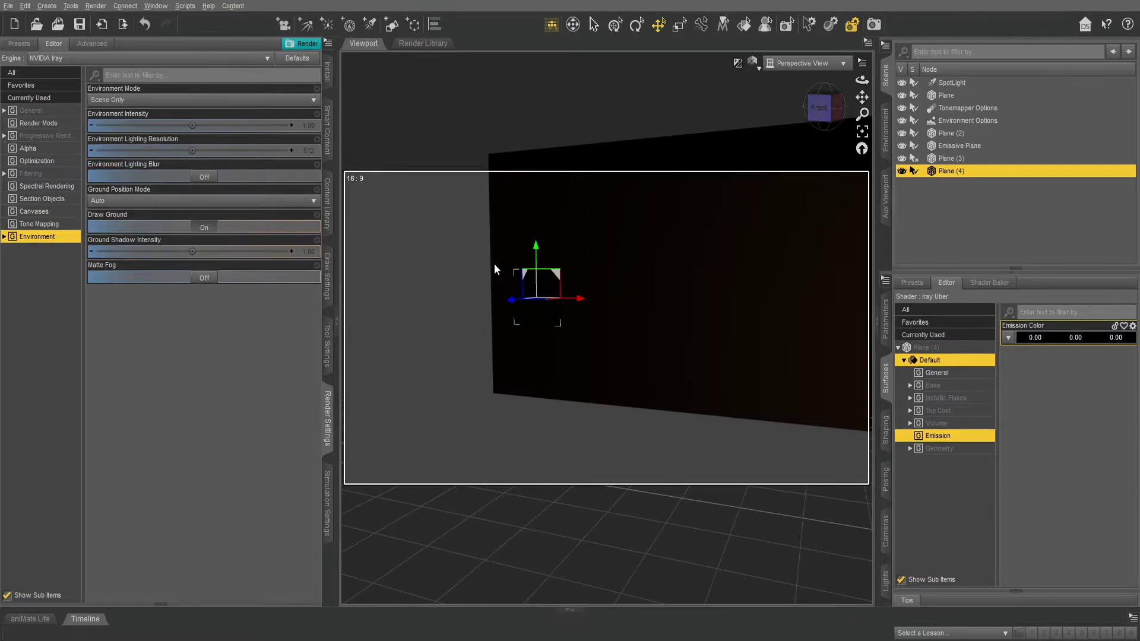
key("ctrl+z")
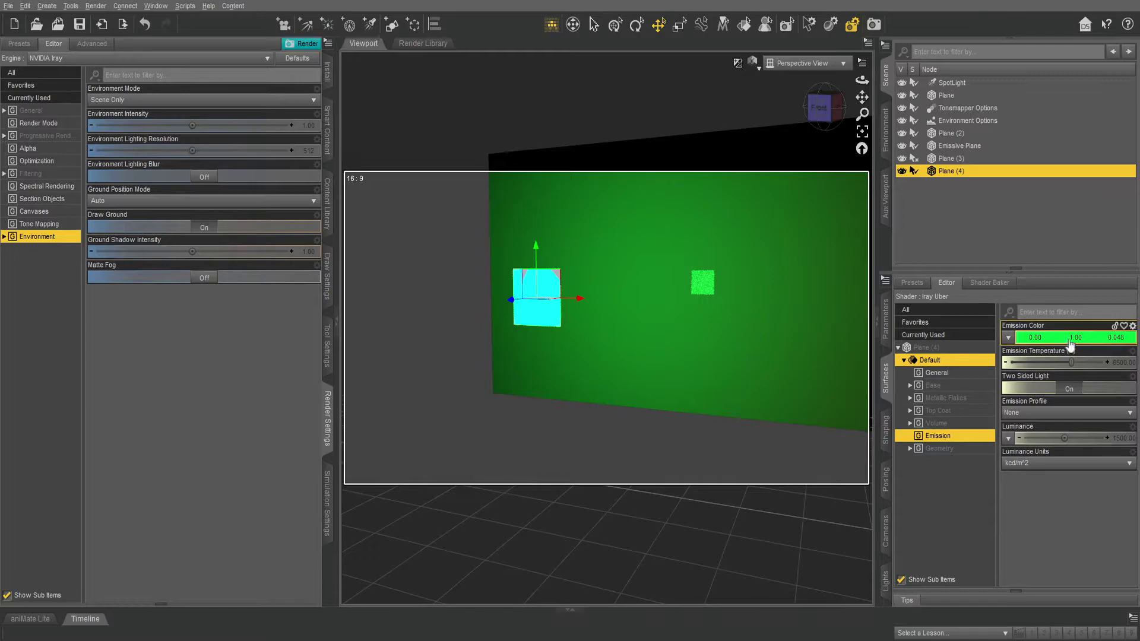
left_click_drag(1035, 337, 1099, 338)
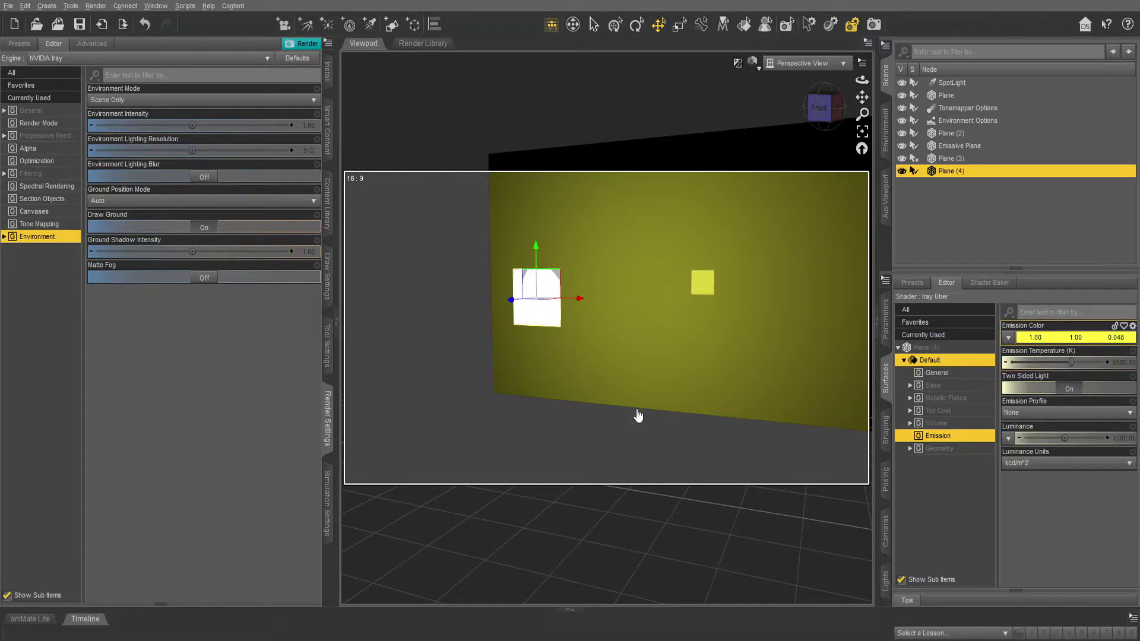
key("ctrl+z")
Step: Try an emission temperature of 2500 K on Plane (4), and set it back to 6500 K
left_click(1116, 364)
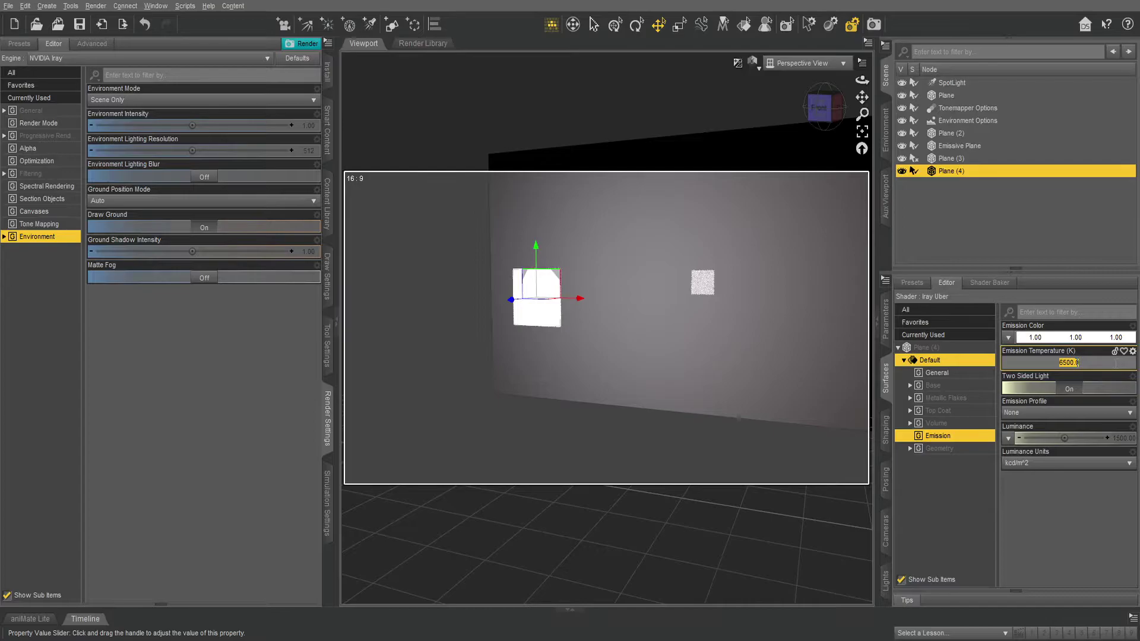
type("2500")
key("Return")
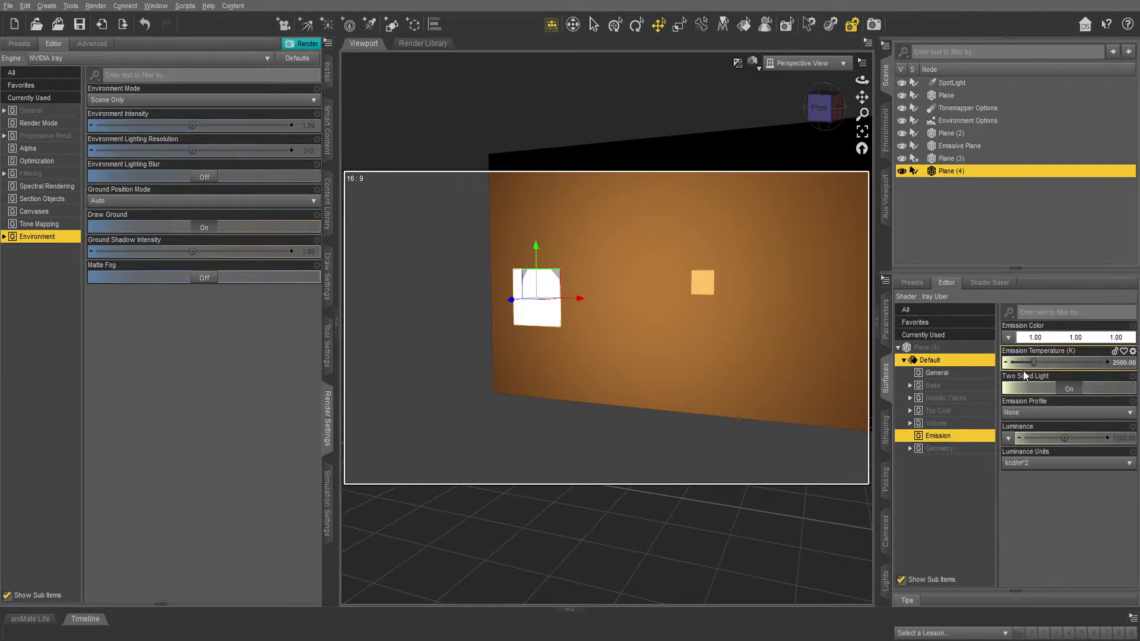
double_click(1050, 357)
type("65")
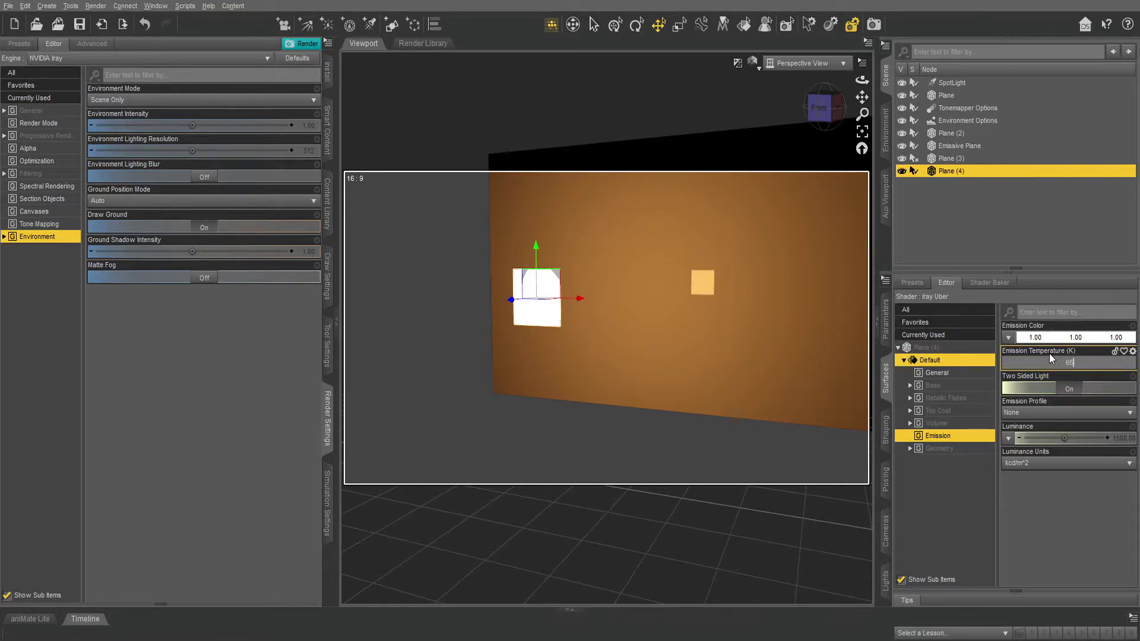
type("00")
key("Return")
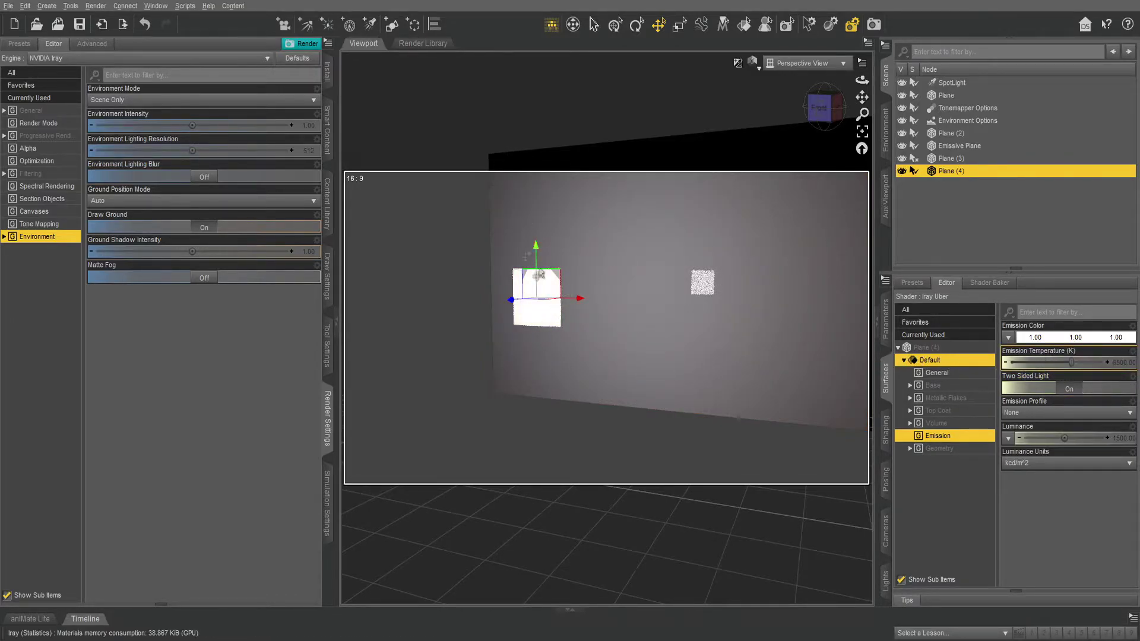
Step: Try a much higher luminance on Plane (4), and set it back to 1500
double_click(1088, 439)
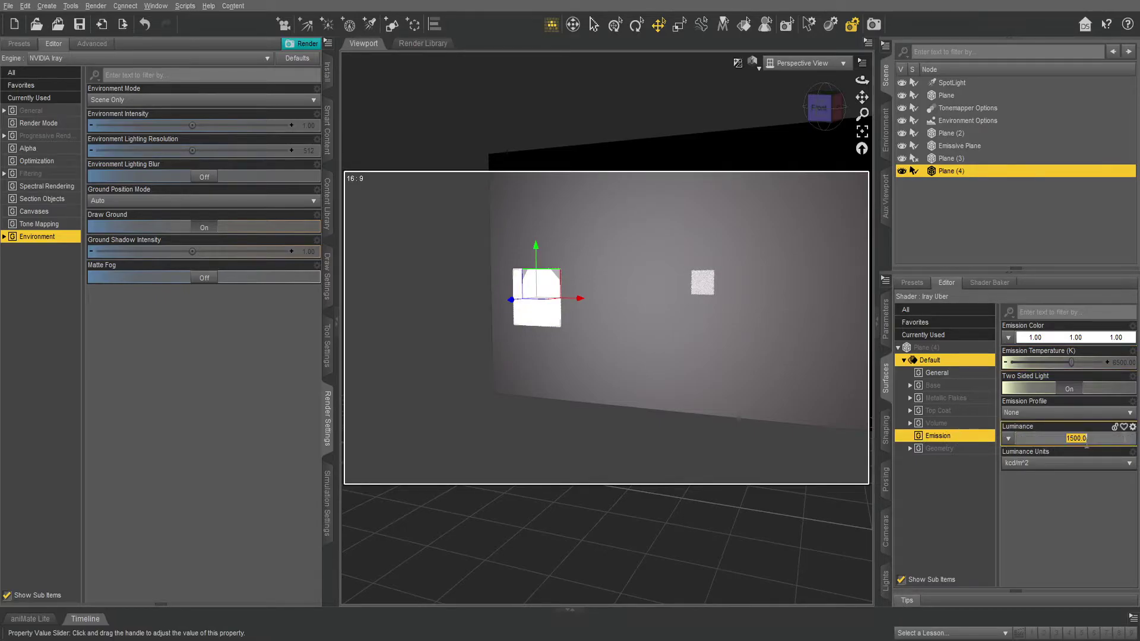
key("Return")
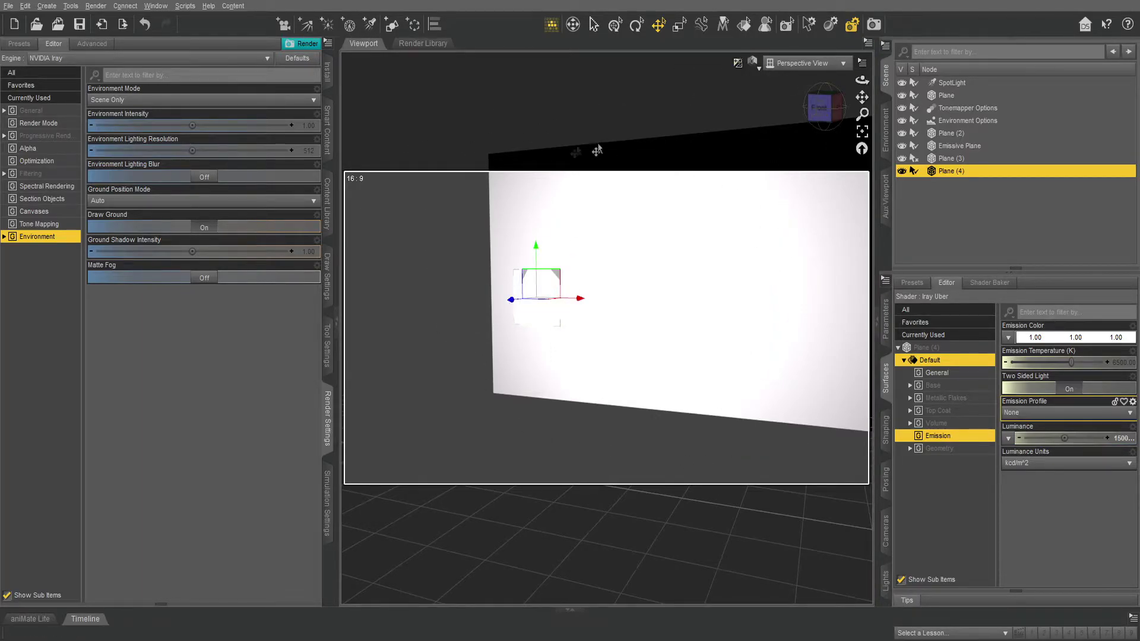
left_click(1124, 438)
left_click(1078, 439)
type("0")
key("Return")
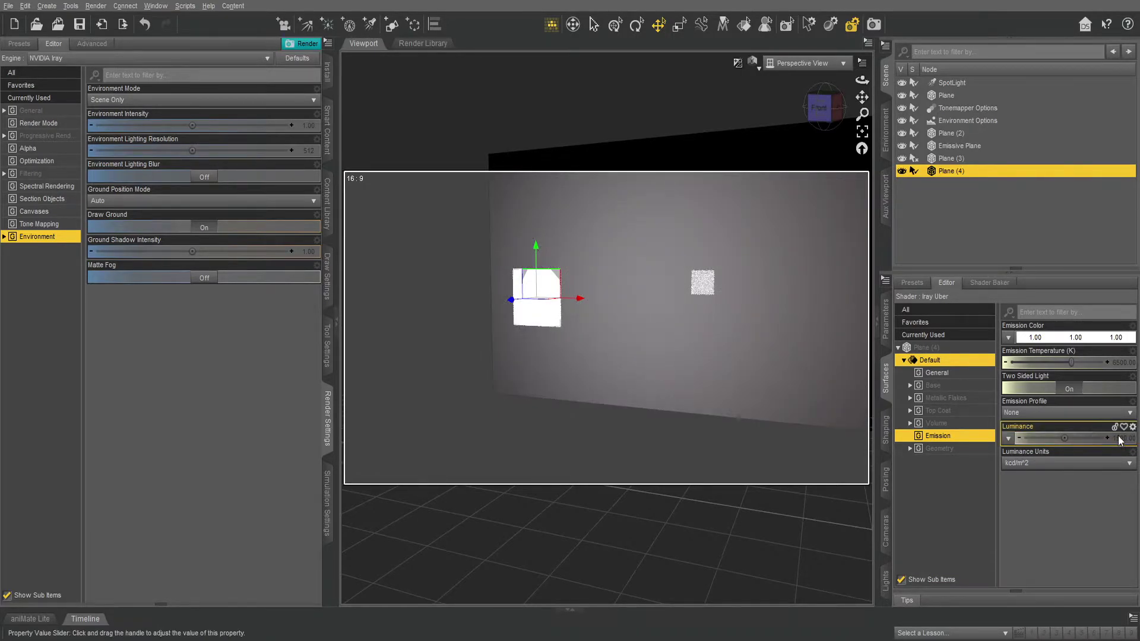
Step: Try scaling Plane (4) to 500% to compare its light output, and set the scale back to 100%
left_click(886, 332)
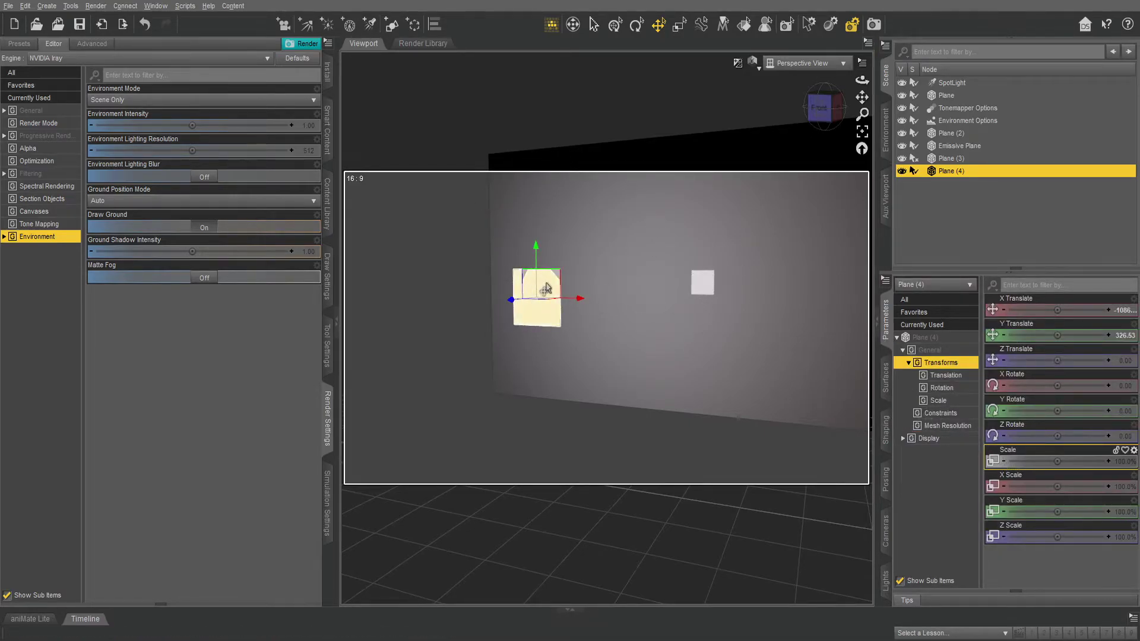
left_click(1127, 462)
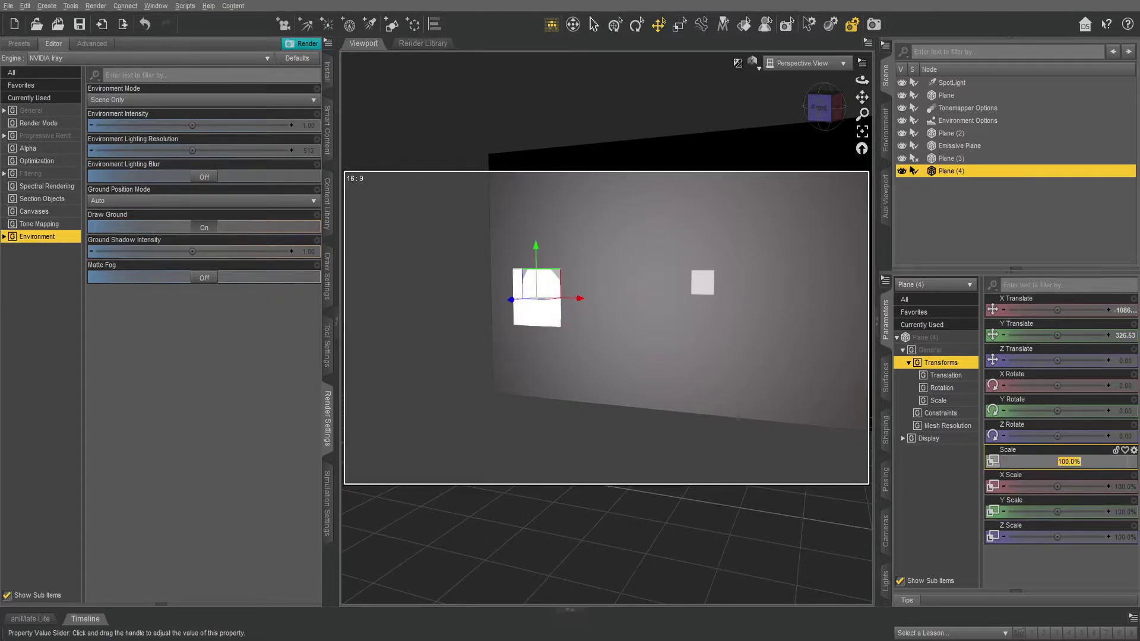
type("500")
key("Return")
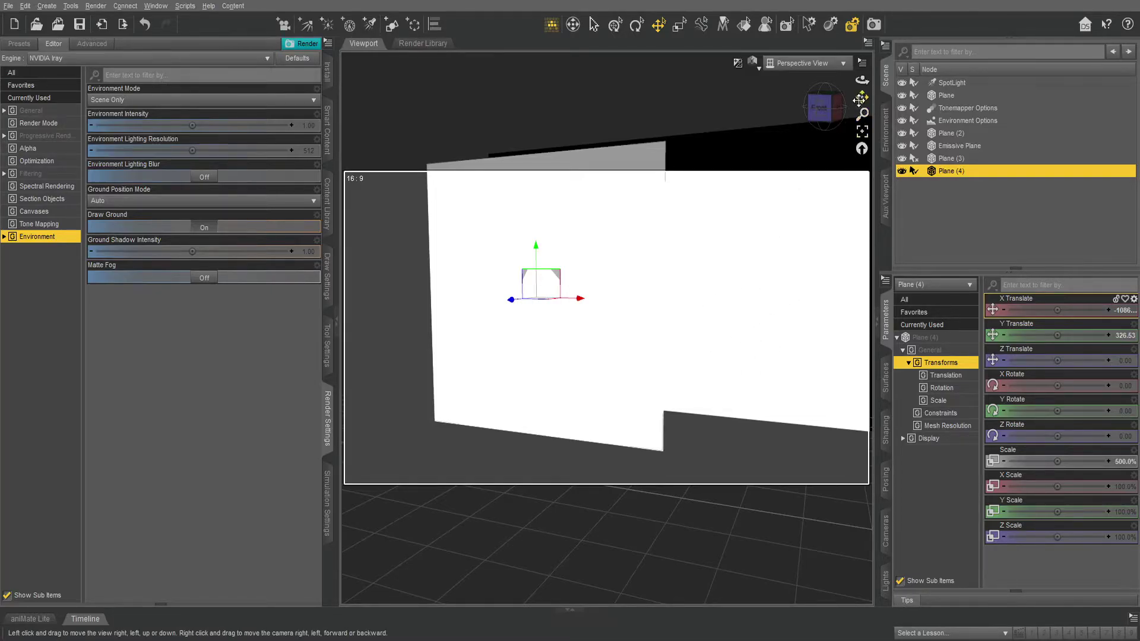
left_click_drag(862, 95, 889, 80)
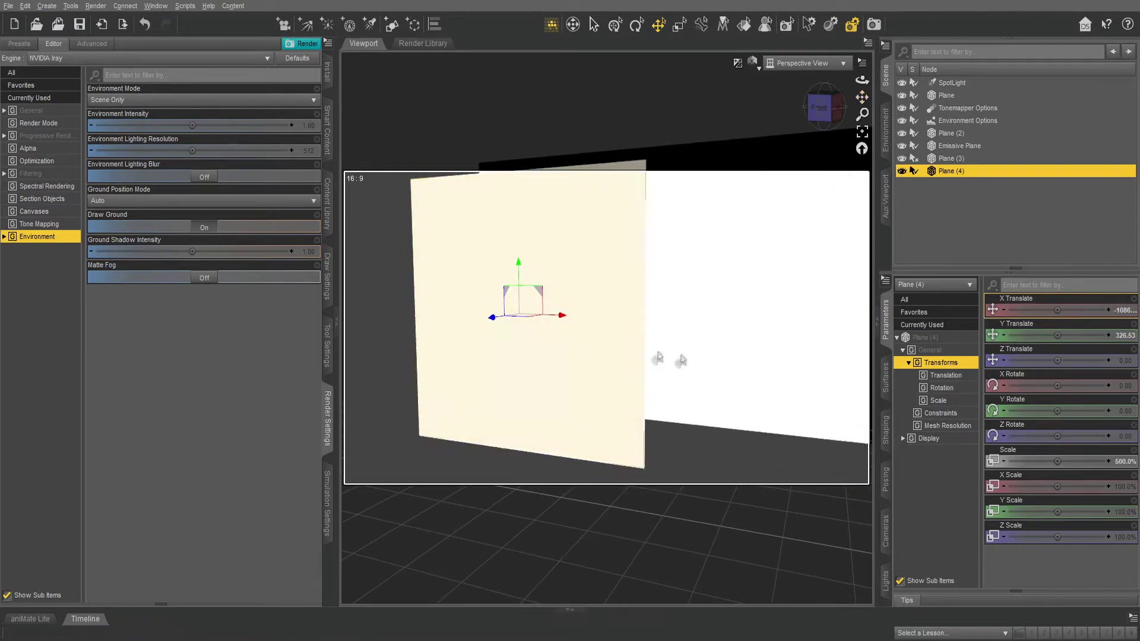
left_click(1120, 462)
type("100")
key("Return")
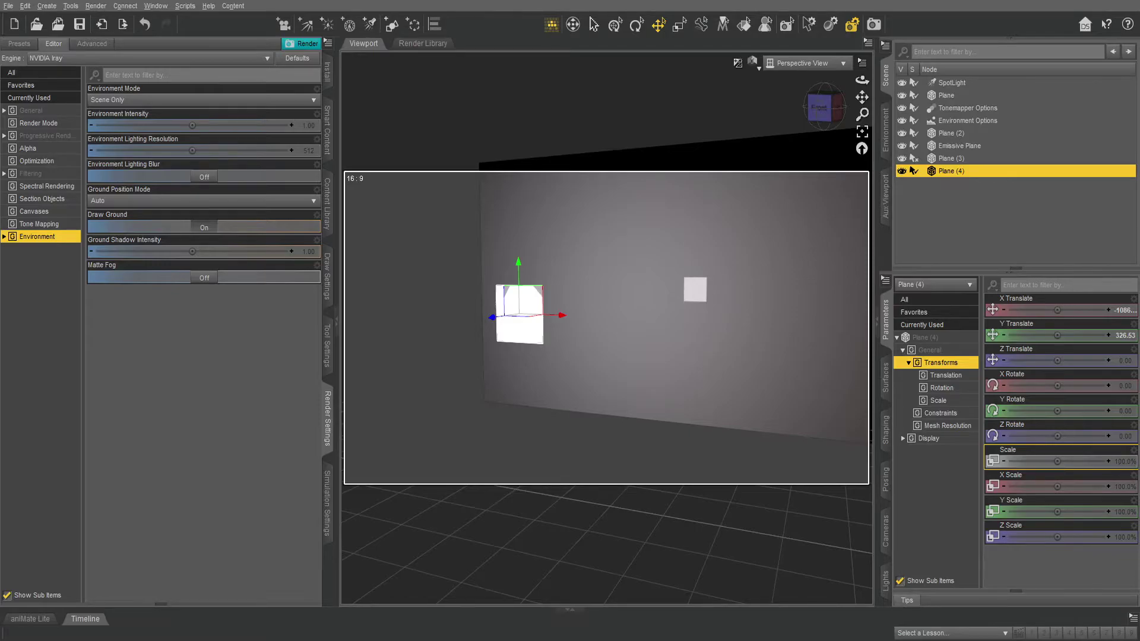
Step: Set the Cutout Opacity of Plane (4) to 0.0001 and open its emission luminance value for editing
left_click(886, 378)
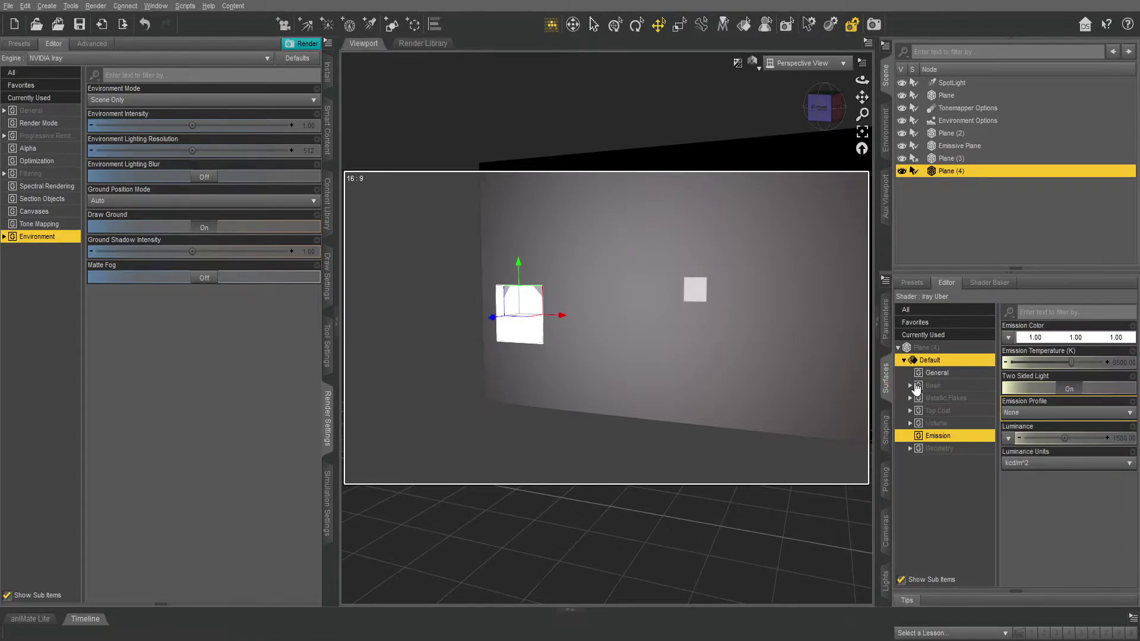
left_click(950, 452)
left_click(909, 449)
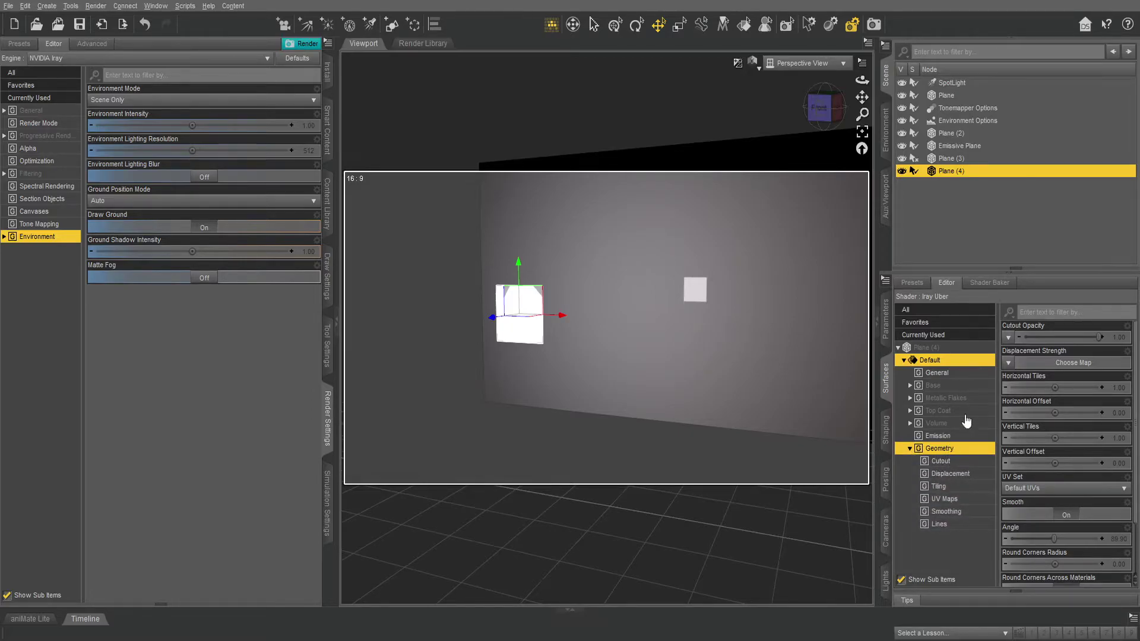
left_click(1122, 338)
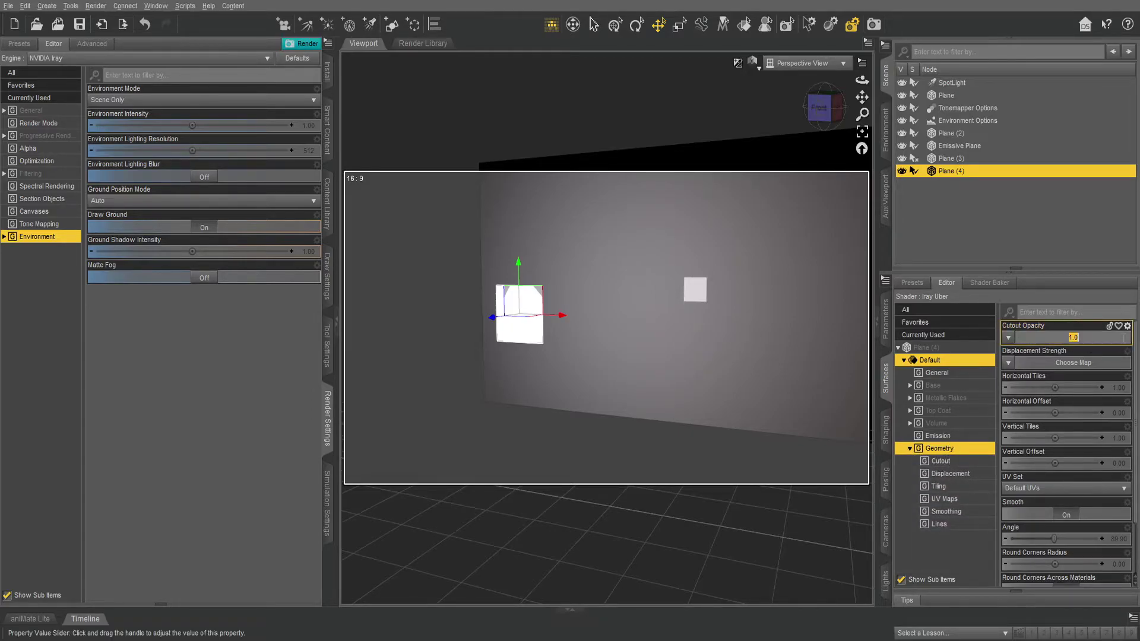
type("0.0001")
key("Return")
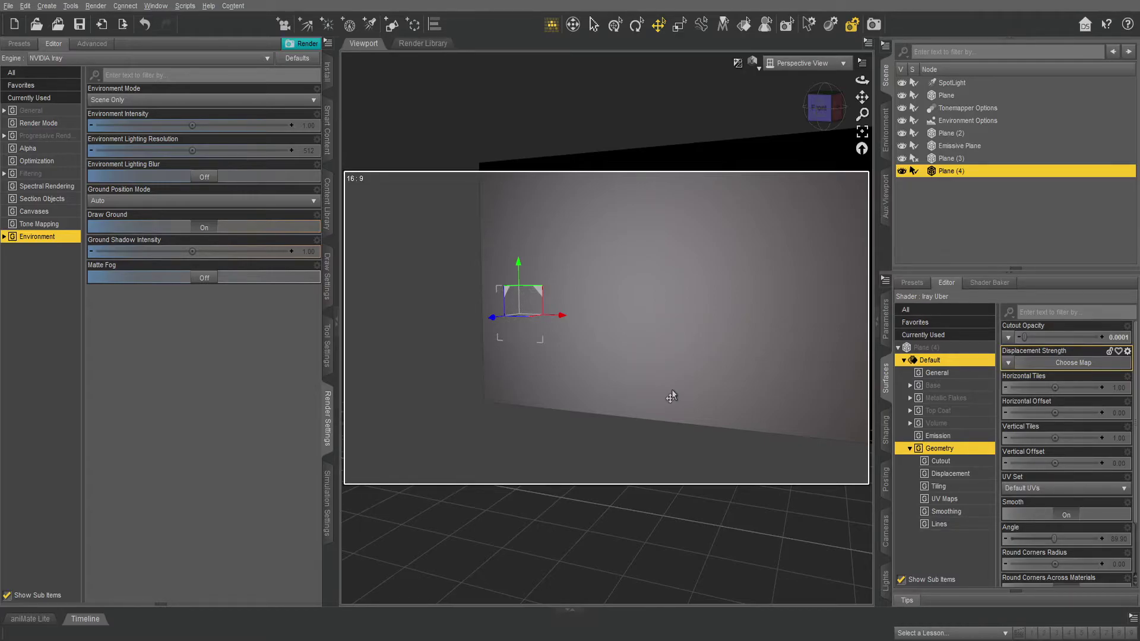
left_click(938, 436)
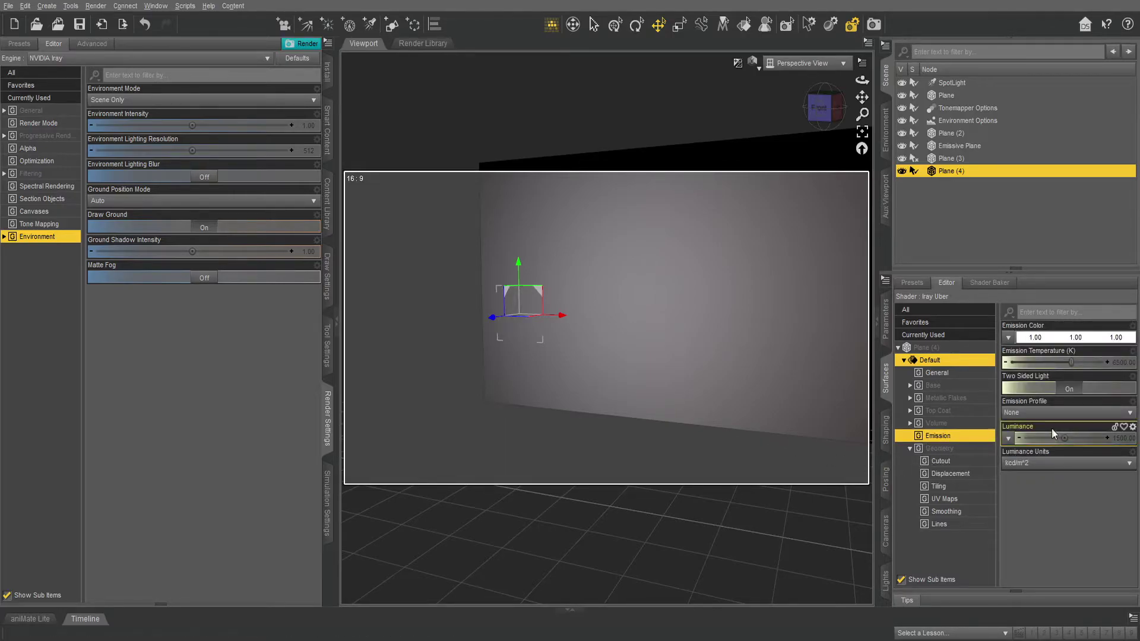
left_click(1077, 439)
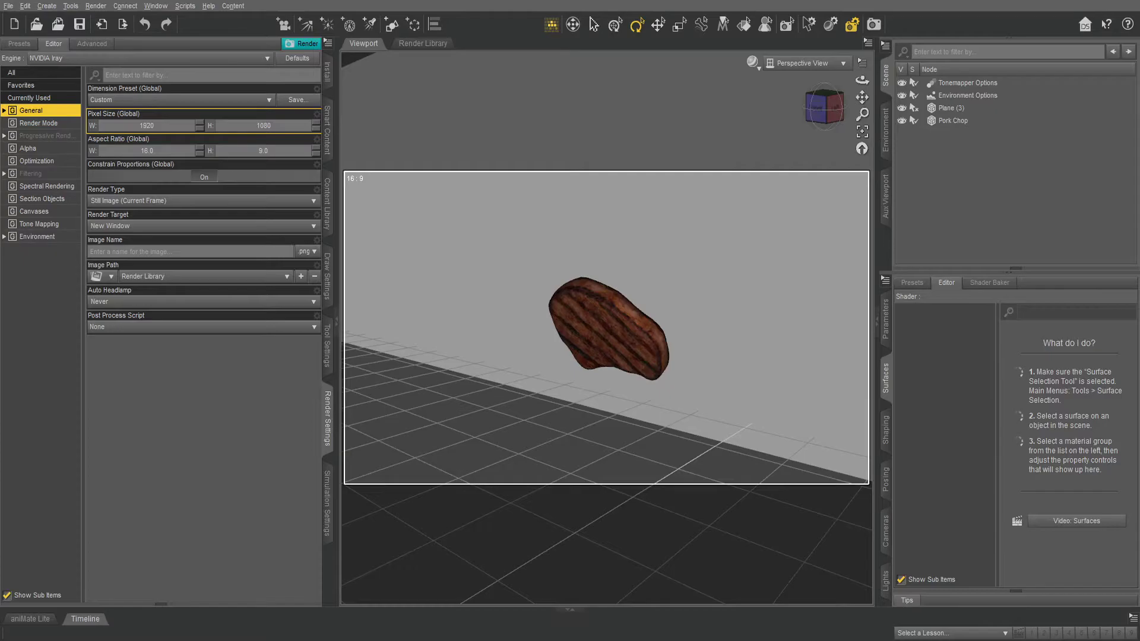
Step: Select the Pork Chop and its surface, and apply the !Iray Uber Base shader to it
left_click(612, 327)
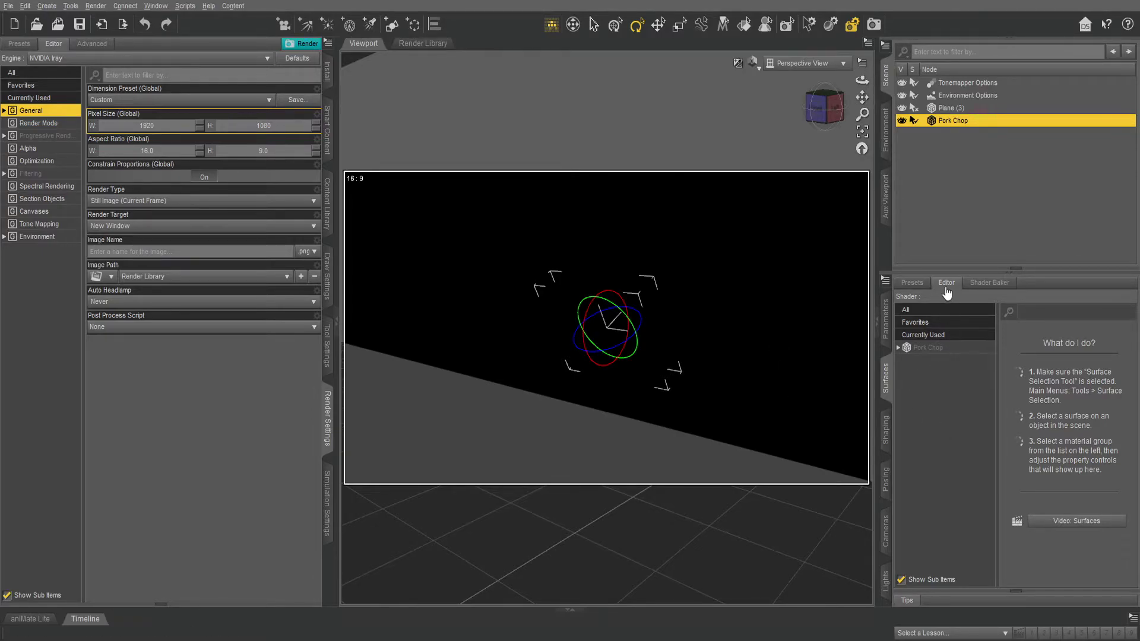
left_click(900, 348)
left_click(927, 349)
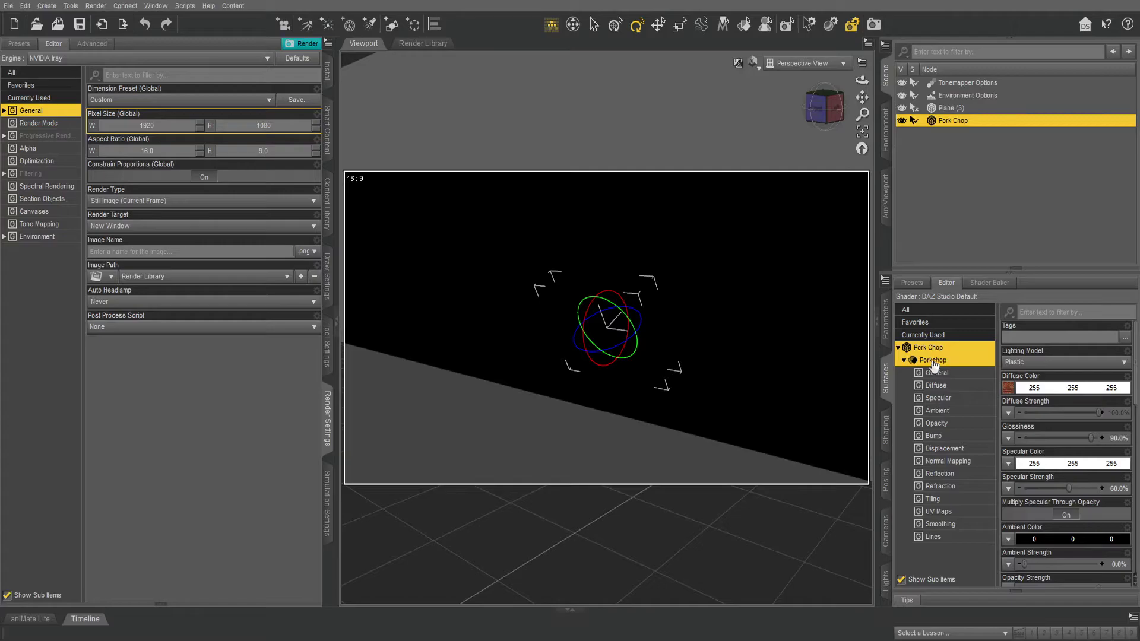
left_click(919, 286)
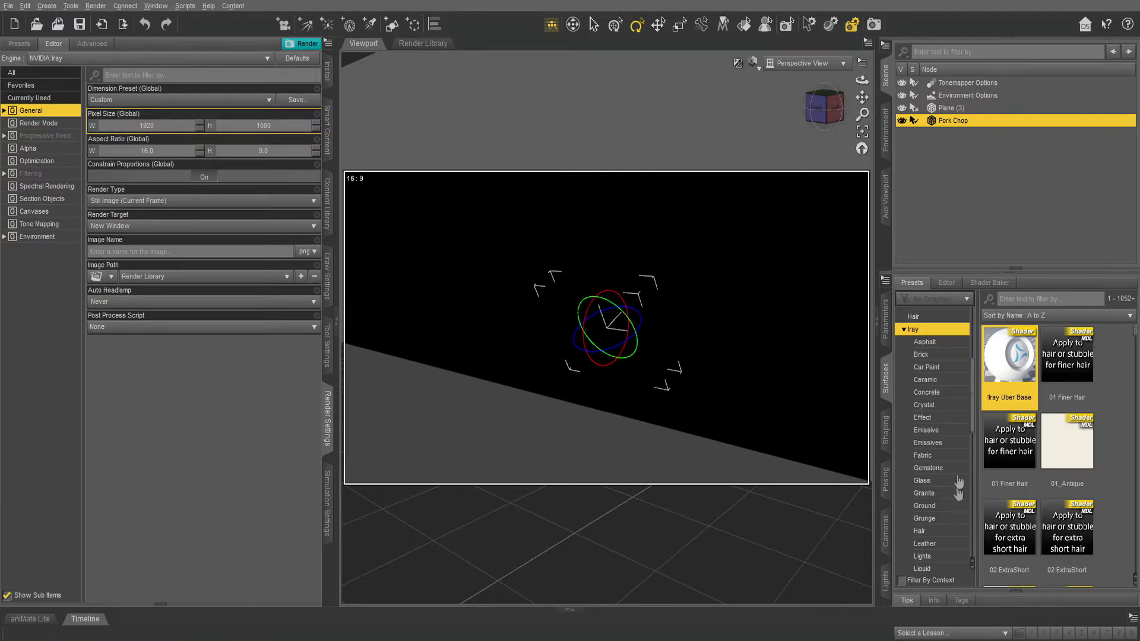
scroll(946, 416, "up", 4)
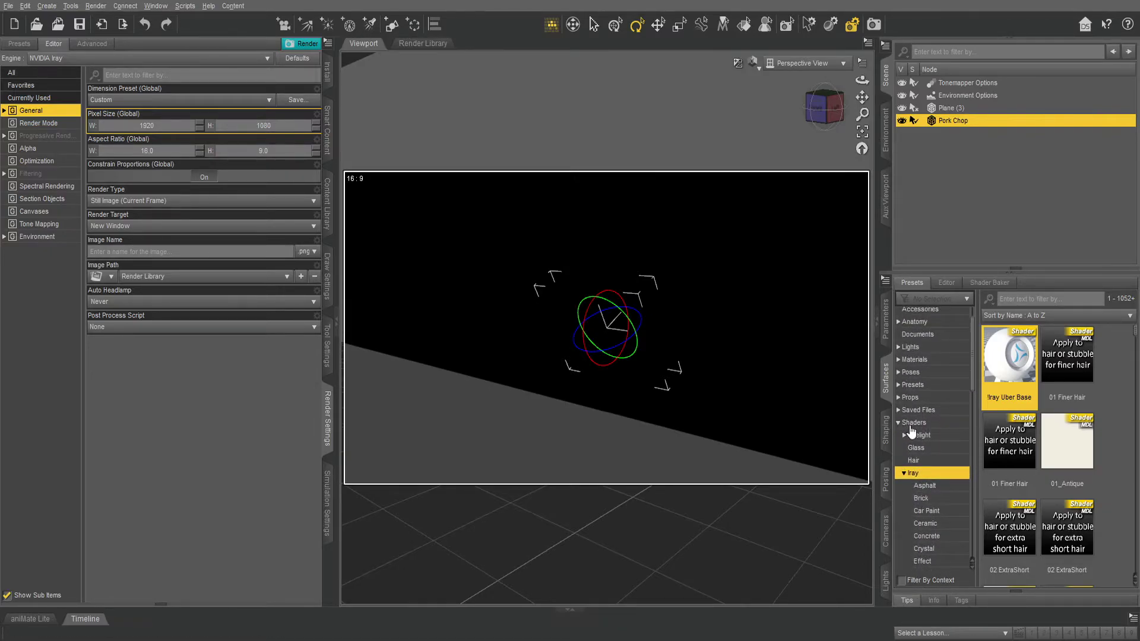
double_click(1020, 376)
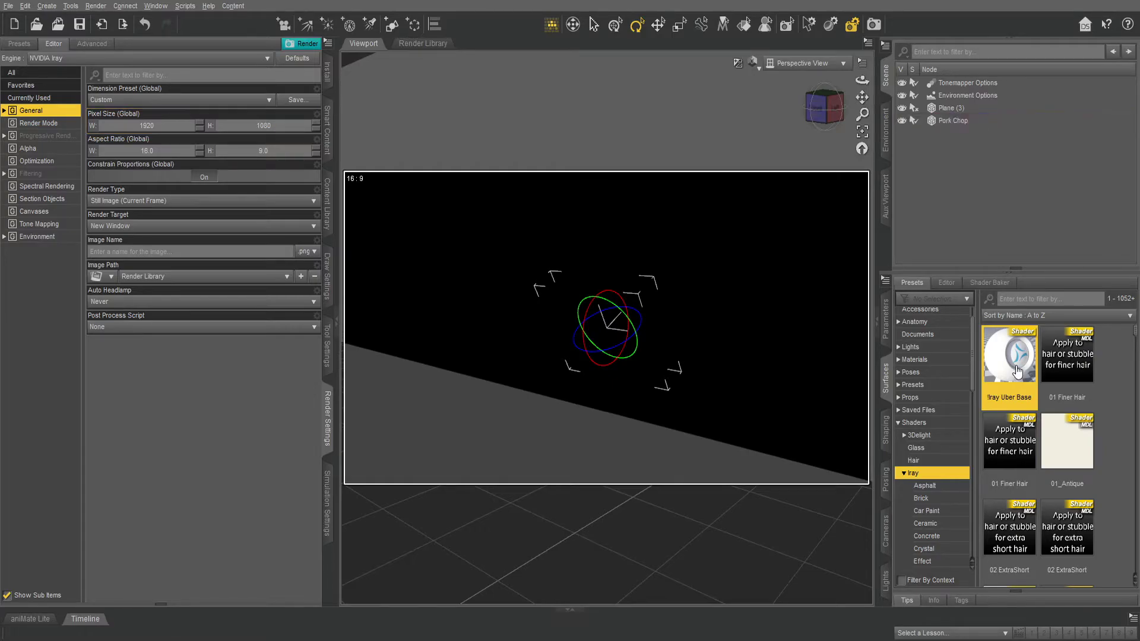
Step: Give the Porkchop surface a white emission color, with luminance units of kcd/m^2 and a luminance of 15000
left_click(947, 285)
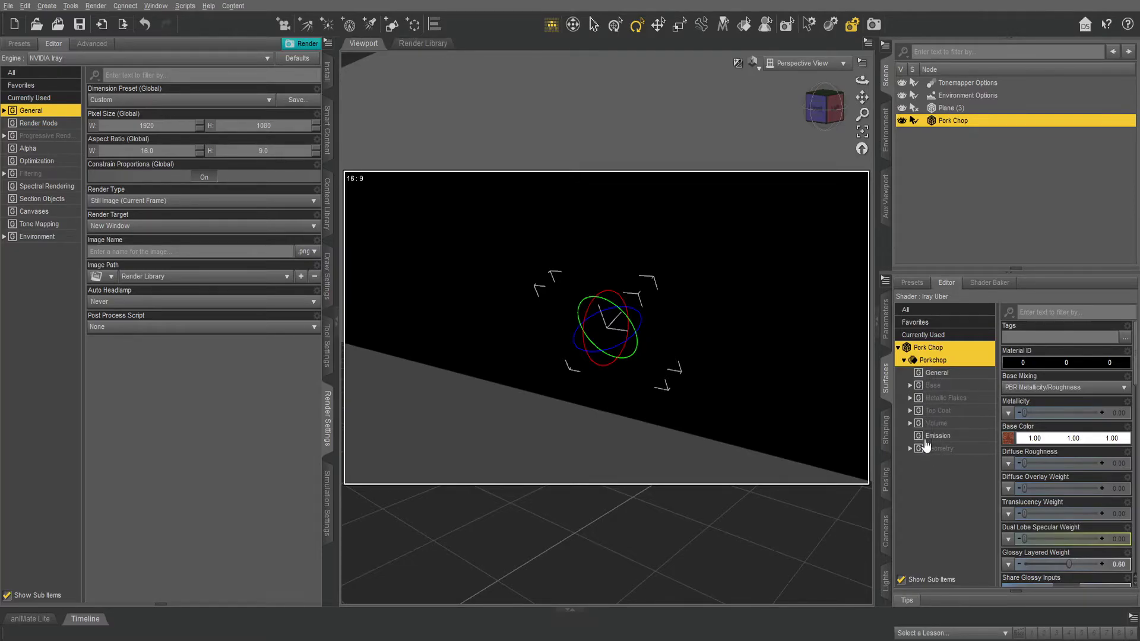
left_click(949, 439)
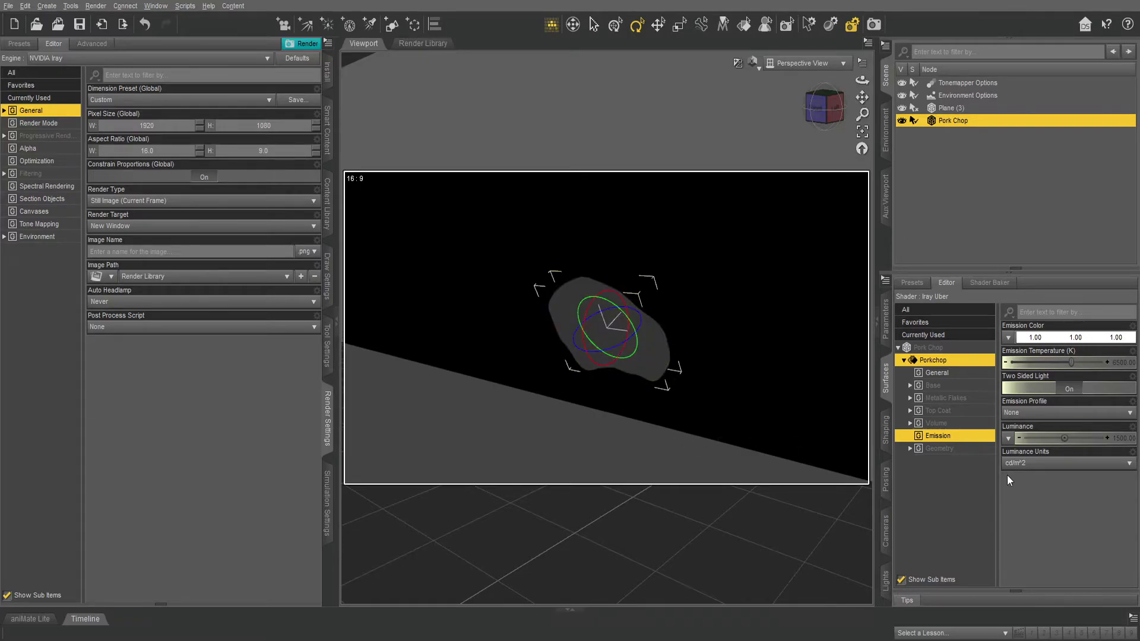
left_click(1039, 493)
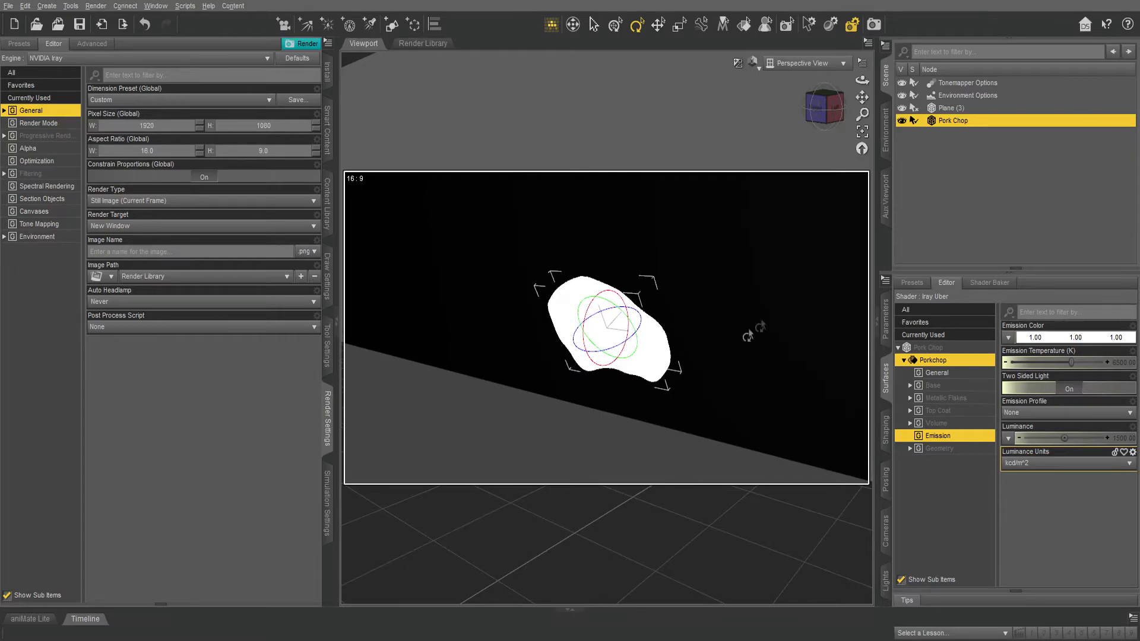
left_click(1077, 439)
type("15000")
key("Return")
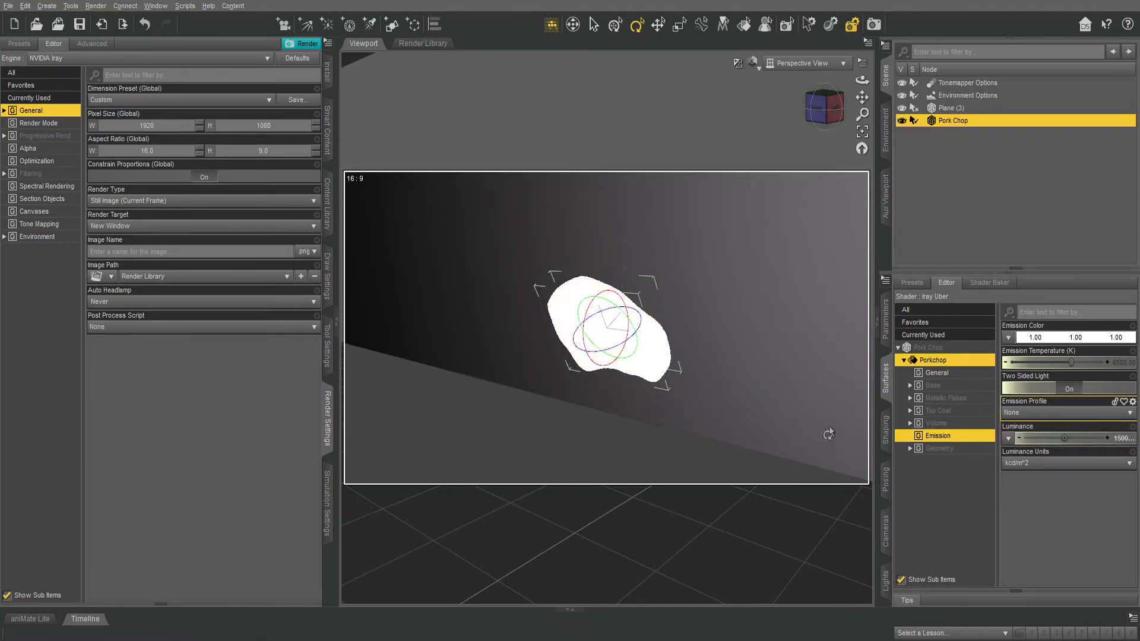
Step: Set the Porkchop surface's emission luminance to 1500 and use its pork chop texture as the Emission Color map
left_click(1121, 440)
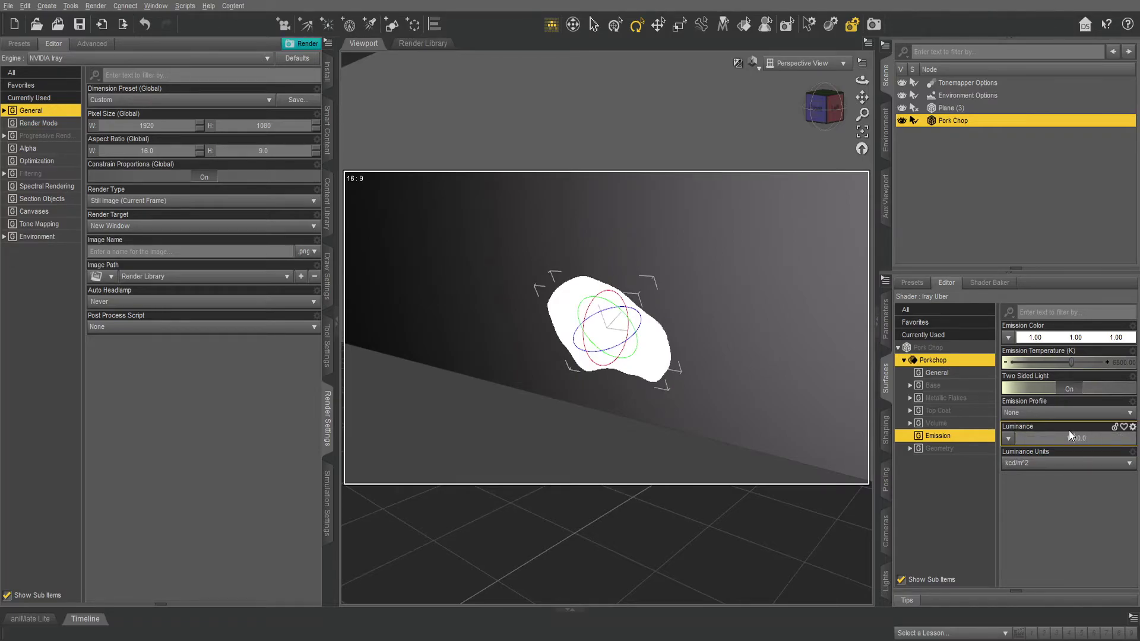
key("Return")
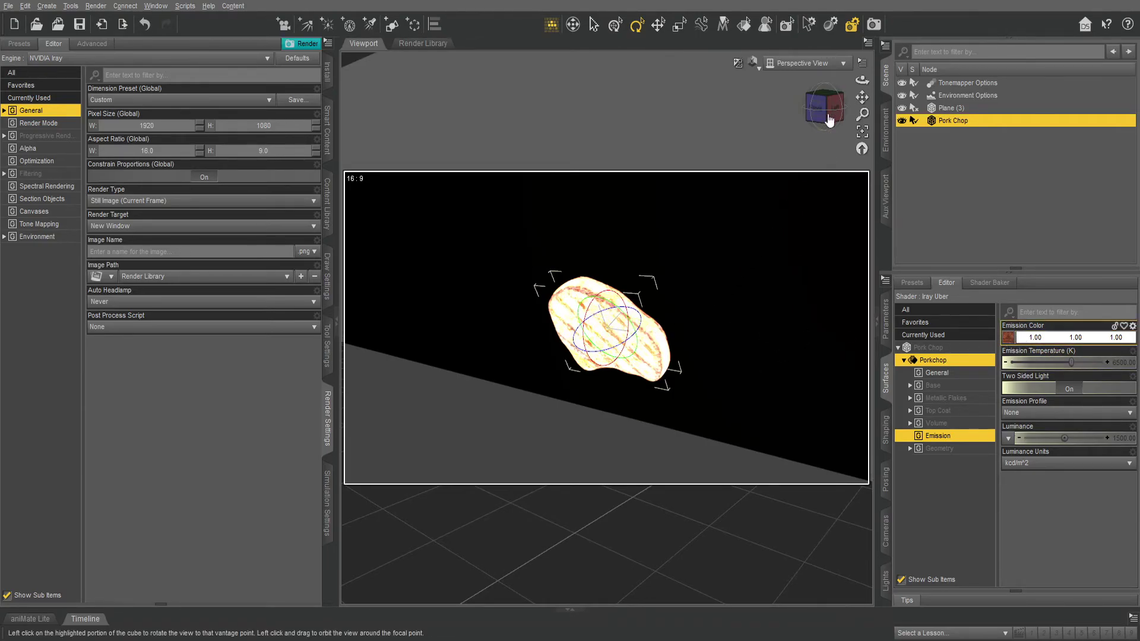
Step: Inspect the textured glow from another angle and set the Porkchop surface's luminance to 1000
left_click_drag(861, 81, 594, 350)
left_click_drag(863, 81, 896, 151)
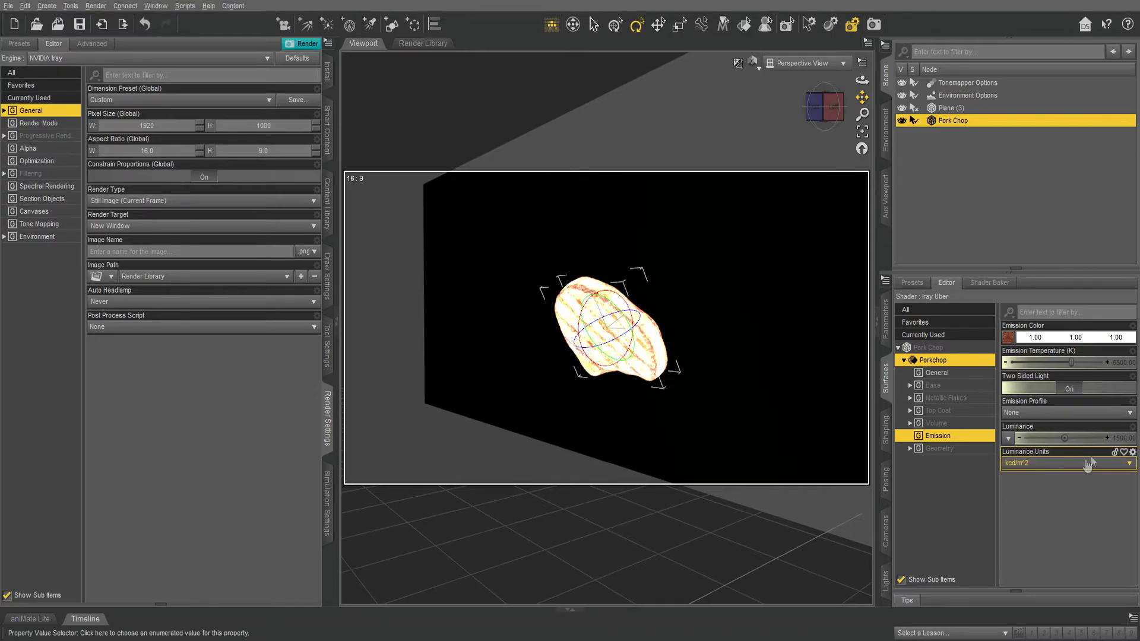
left_click(1121, 440)
left_click(1075, 438)
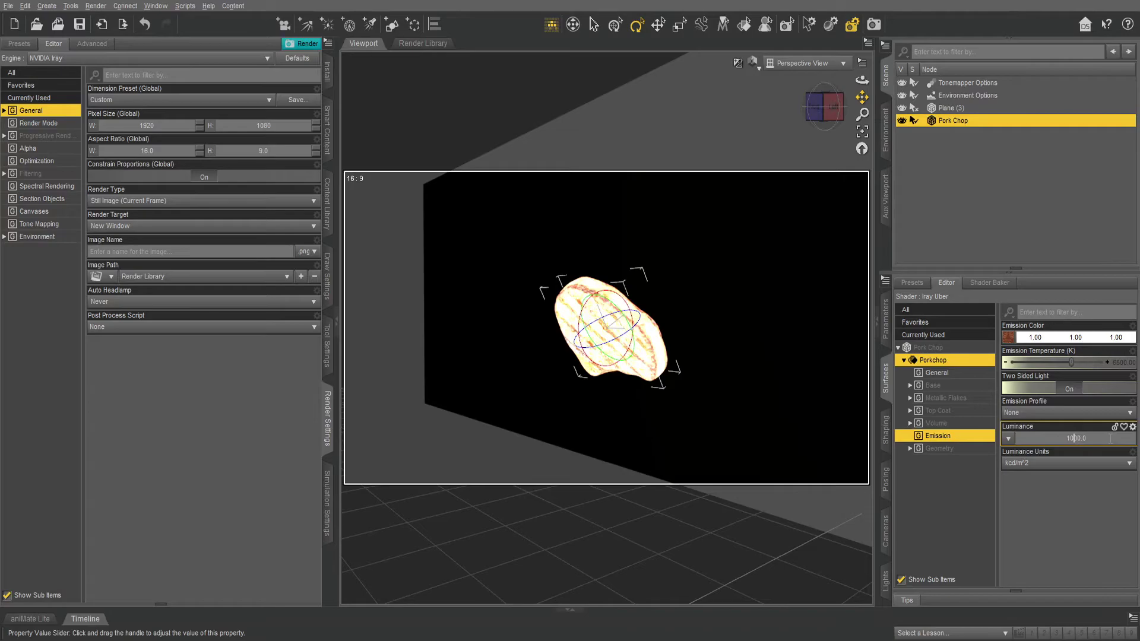
key("Return")
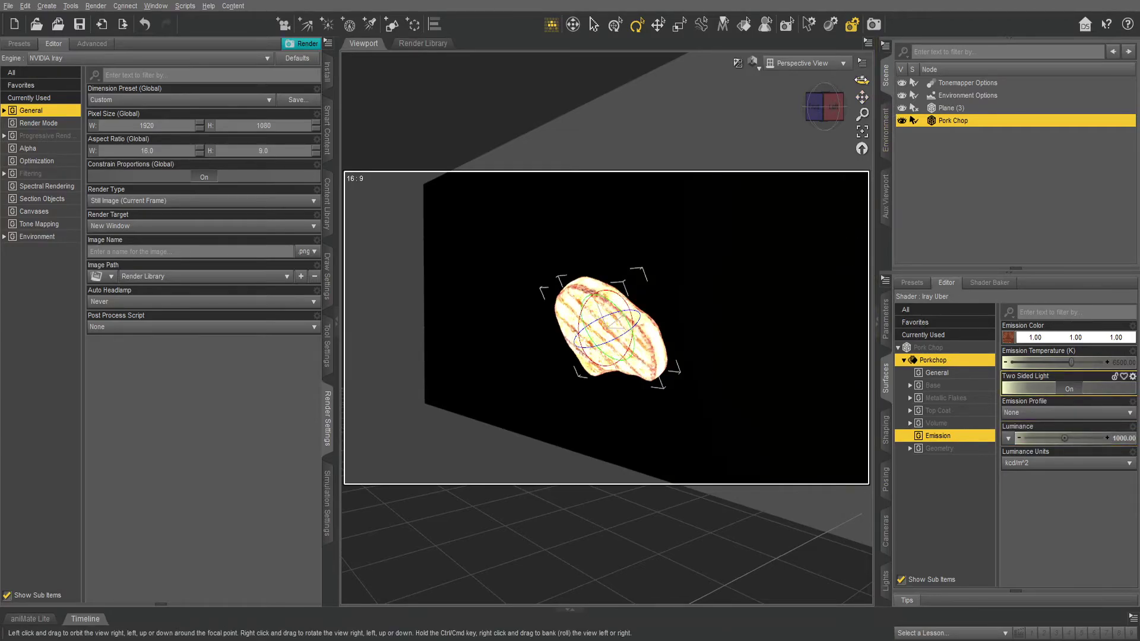
Step: Raise the Porkchop surface's emission luminance to 100000
mouse_move(862, 79)
left_mouse_down()
mouse_move(855, 114)
mouse_move(862, 81)
left_mouse_up()
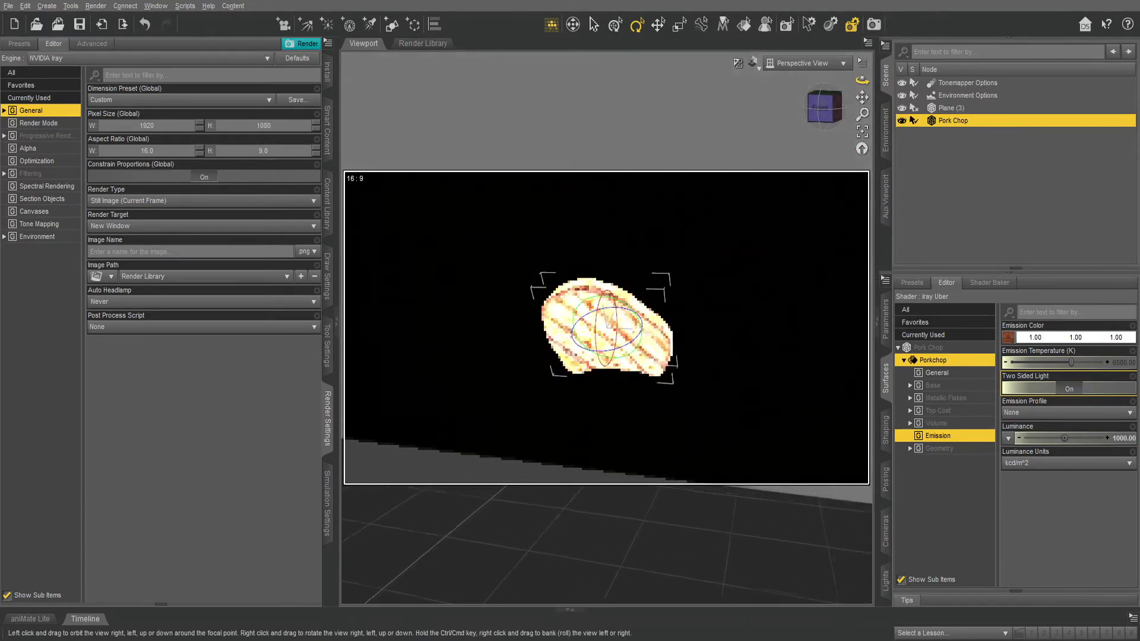
left_click(1076, 438)
left_click(1068, 438)
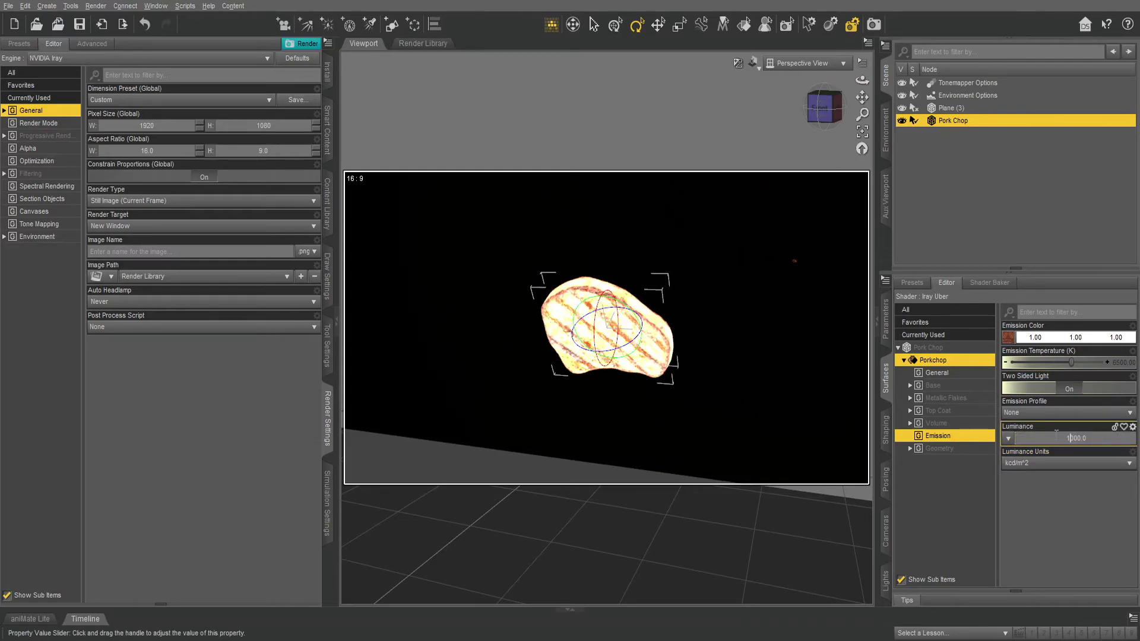
type("00")
key("Return")
Step: Move the Pork Chop up from the lower edge of the large wall plane with the Translate tool
scroll(762, 311, "down", 8)
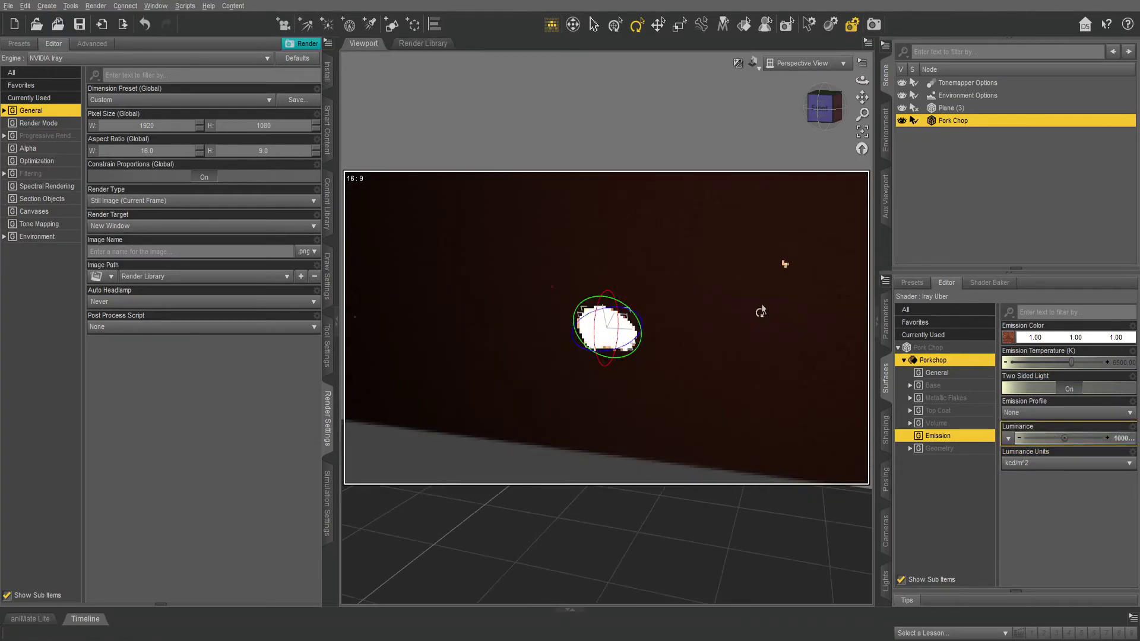
scroll(778, 291, "down", 8)
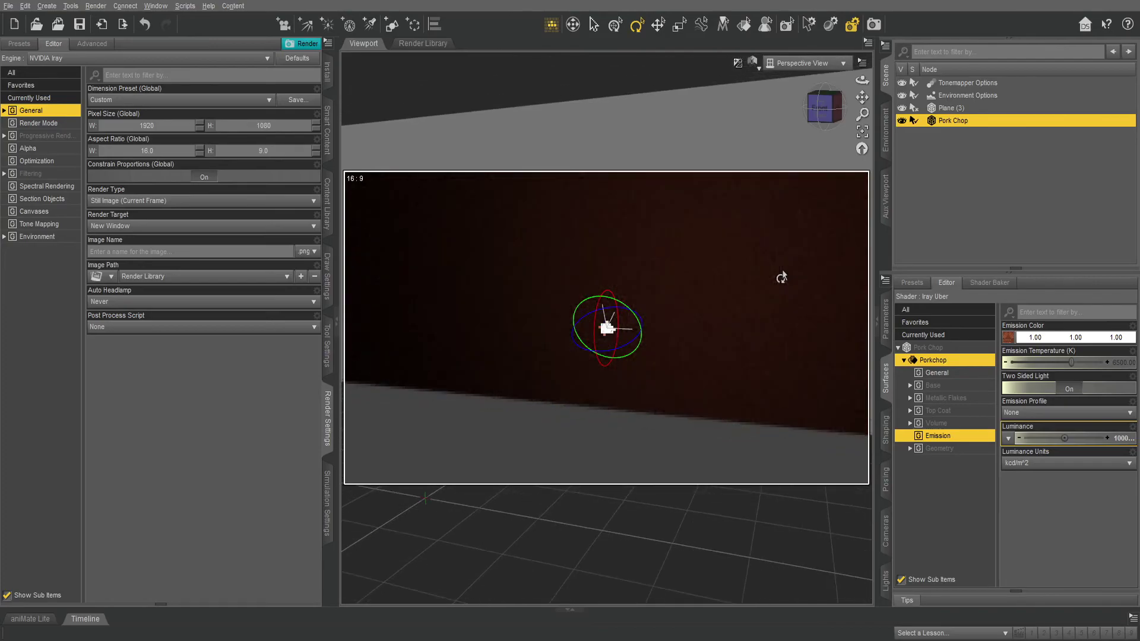
left_click_drag(862, 79, 822, 100)
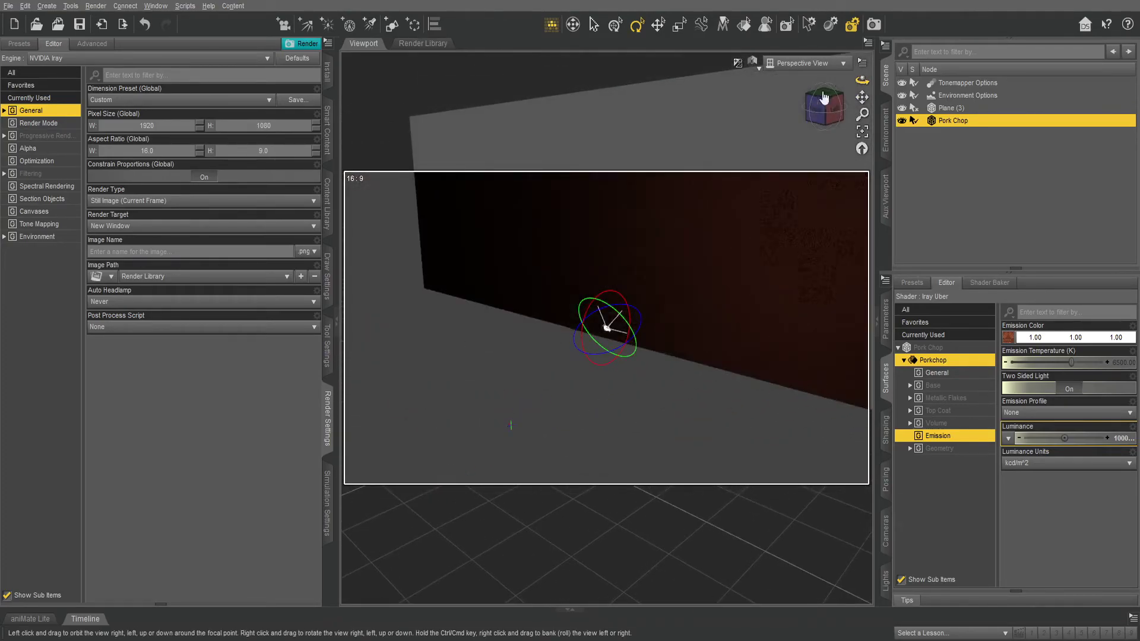
left_click(658, 24)
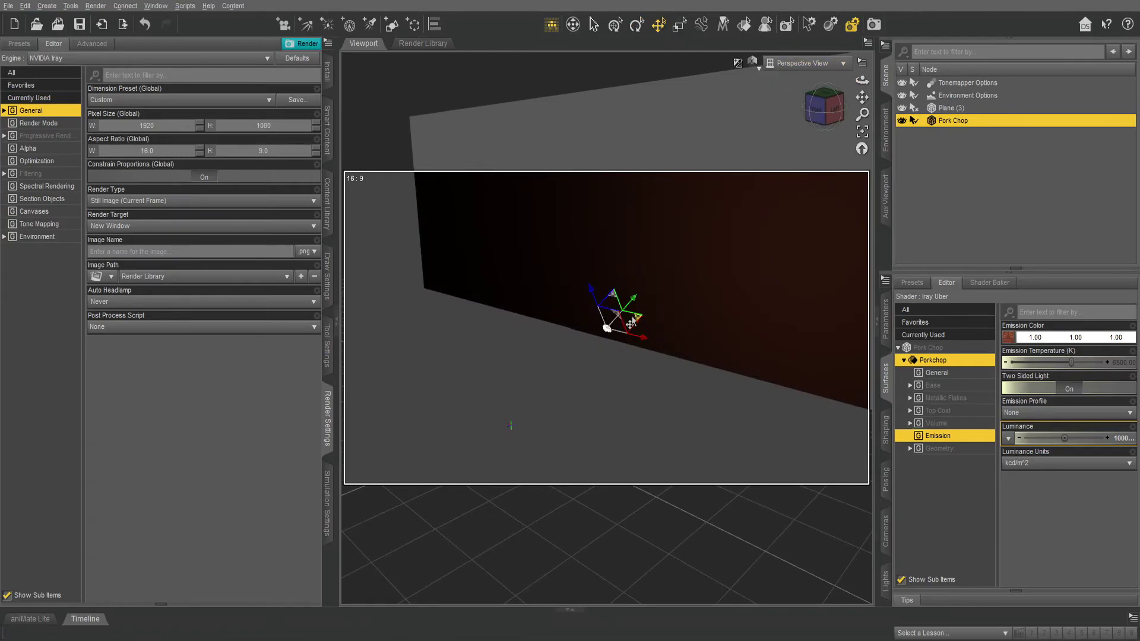
left_click_drag(636, 323, 758, 240)
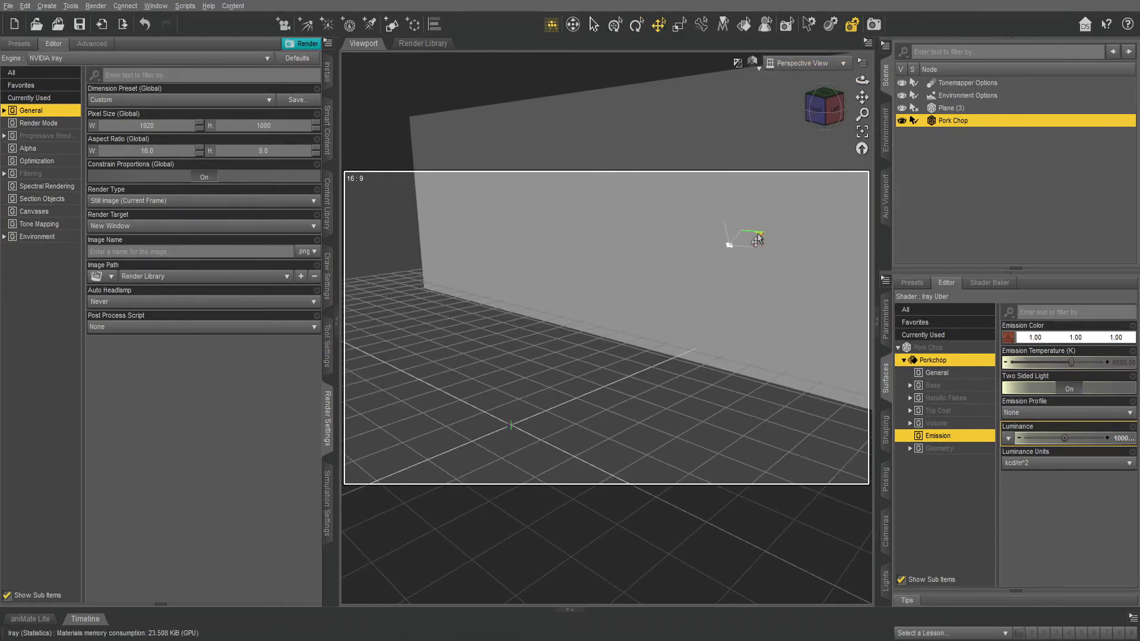
Step: Frame the Pork Chop and reposition it in front of the wall plane to compare the light it casts
left_click(862, 133)
scroll(807, 189, "up", 3)
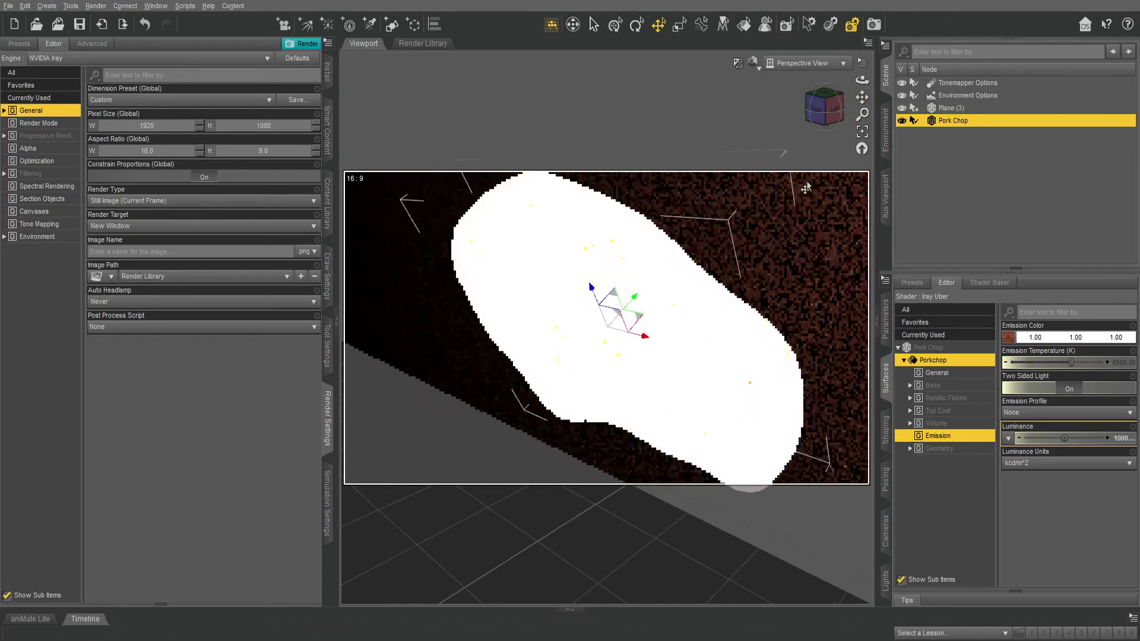
scroll(785, 197, "down", 3)
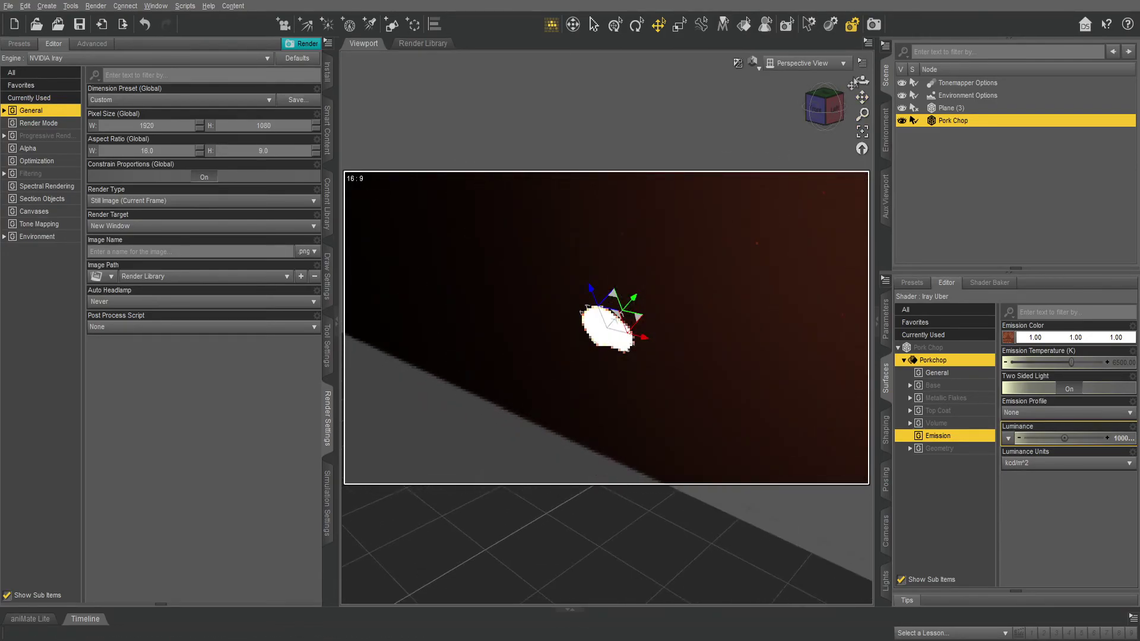
left_click_drag(862, 80, 844, 83)
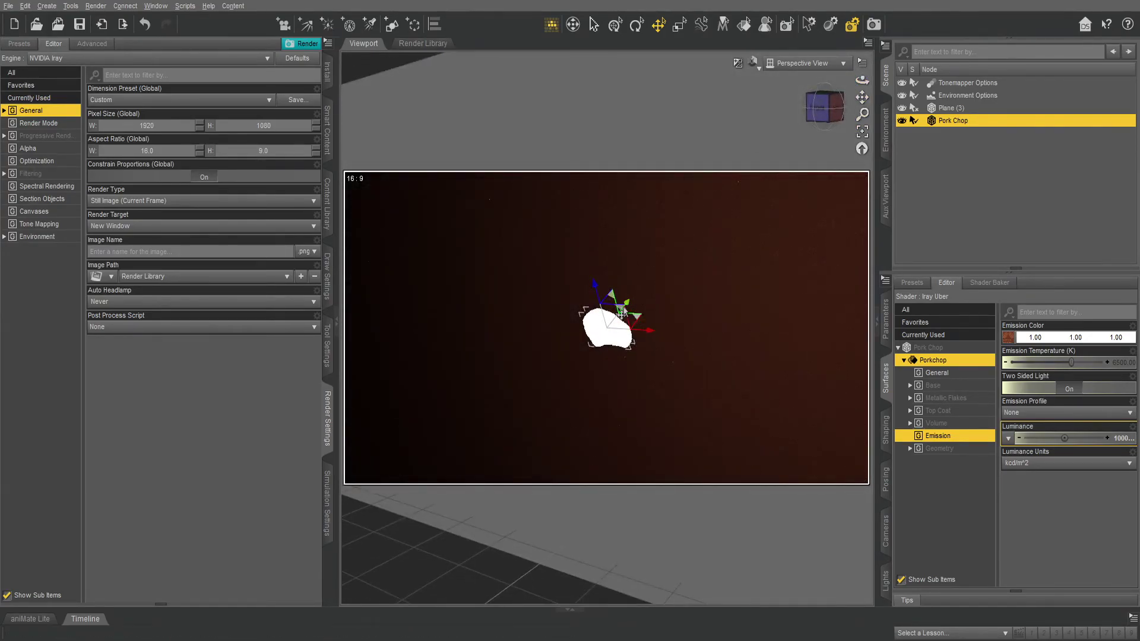
left_click_drag(630, 305, 708, 243)
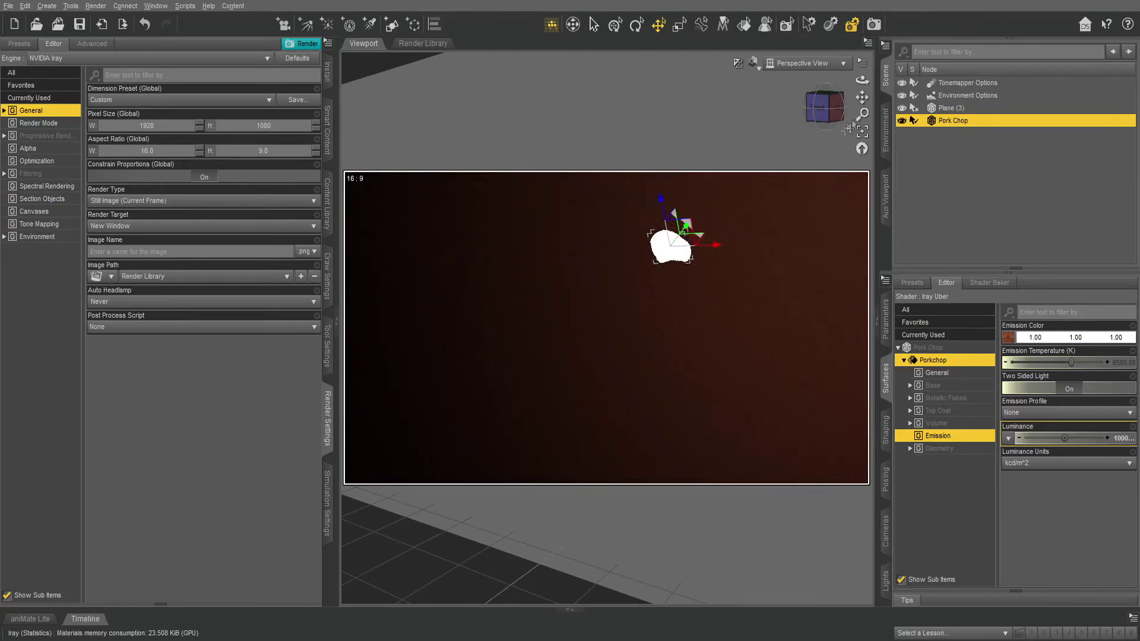
left_click_drag(862, 95, 644, 243)
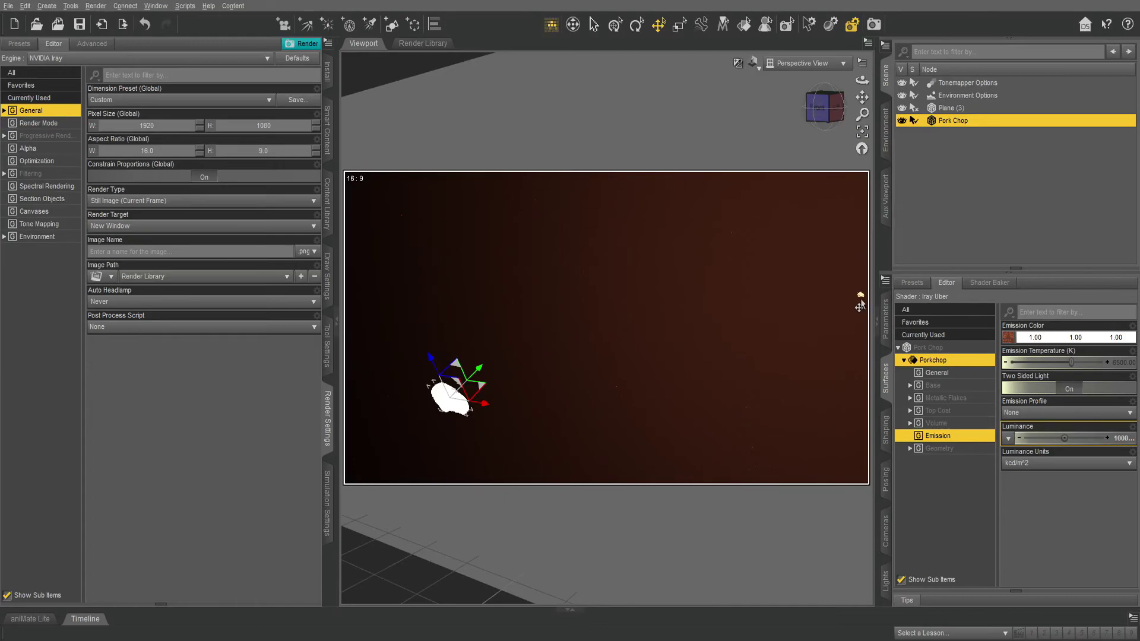
Step: Lower the Porkchop surface's emission luminance to 10000
left_click(1067, 436)
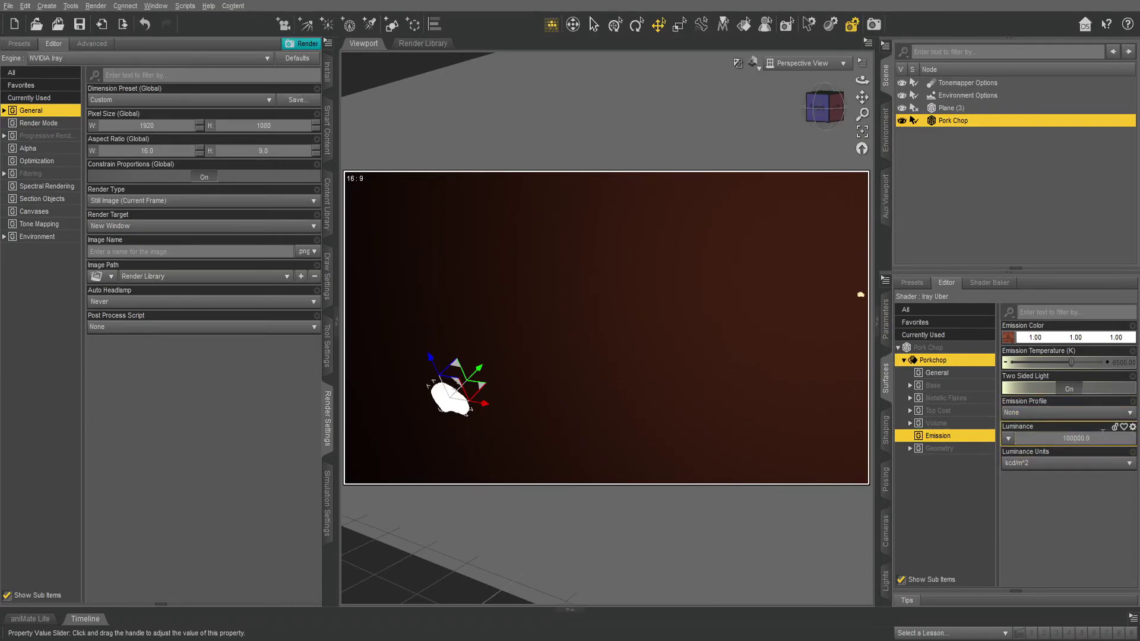
key("BackSpace")
key("Return")
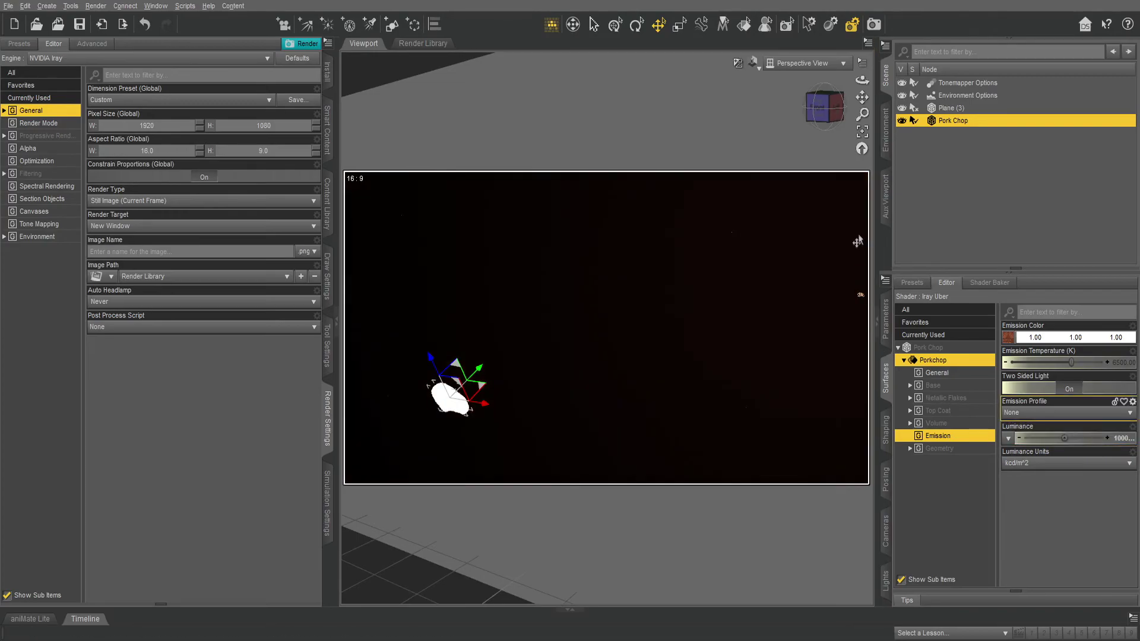